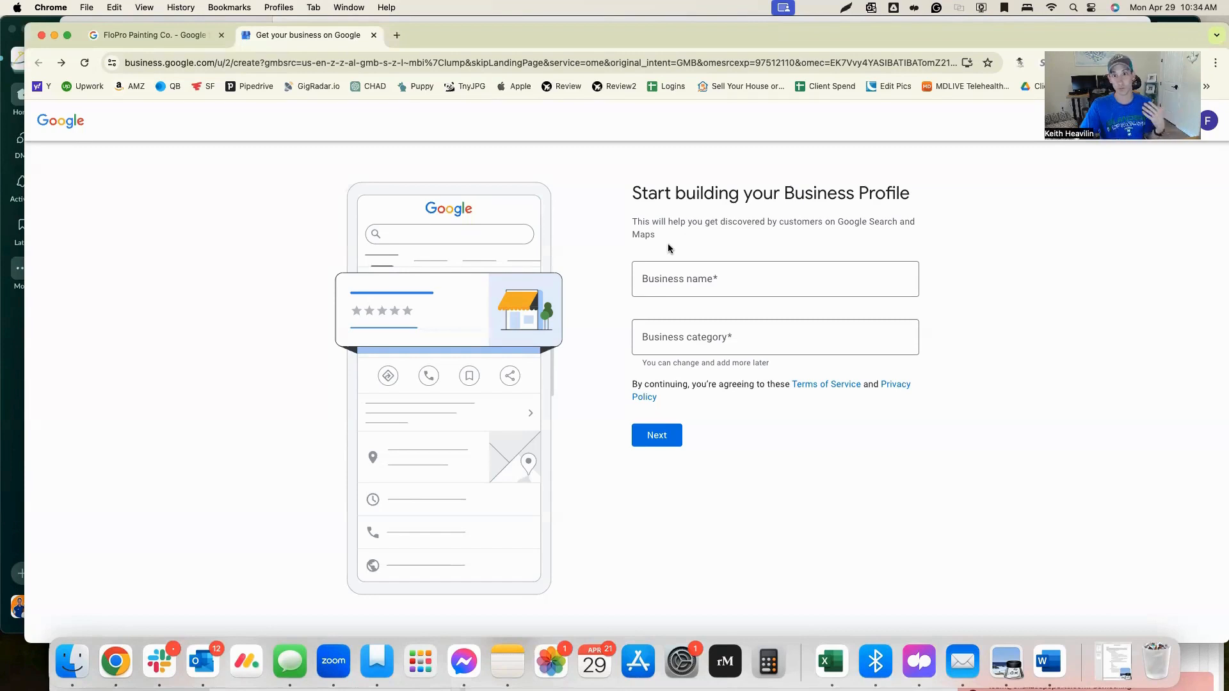
# - Name the business Flo Pro Painting Co., set its category to Painter, and continue
pyautogui.click(663, 272)
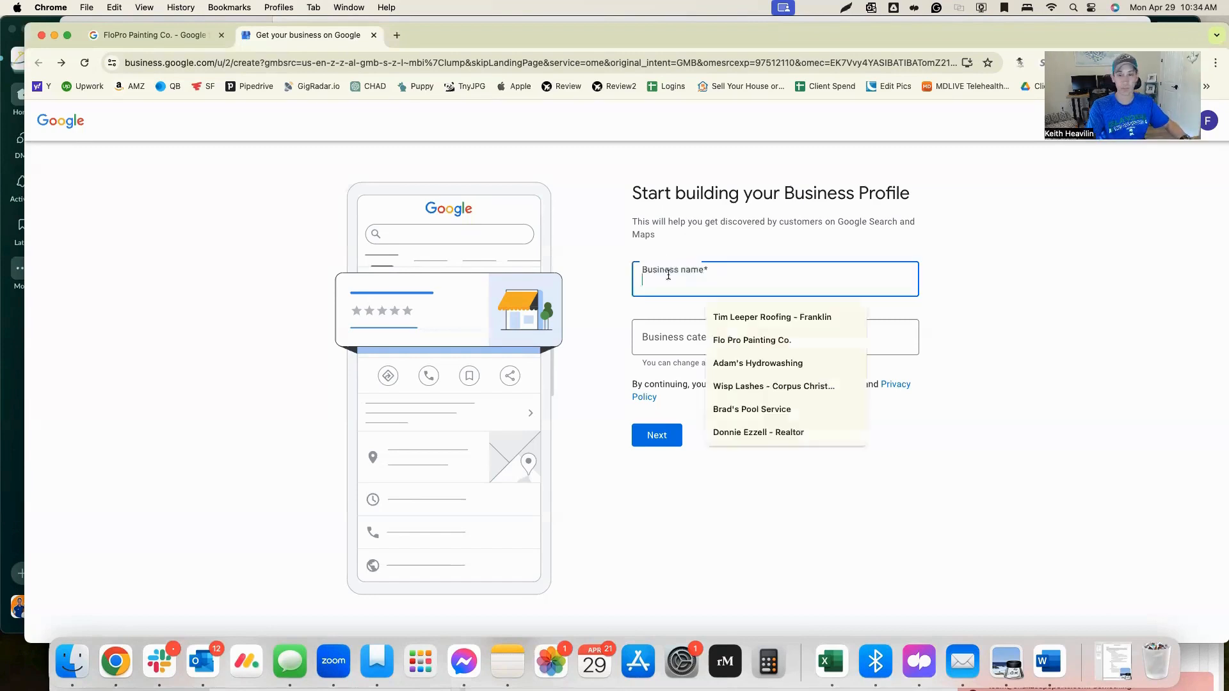
pyautogui.write('Flo')
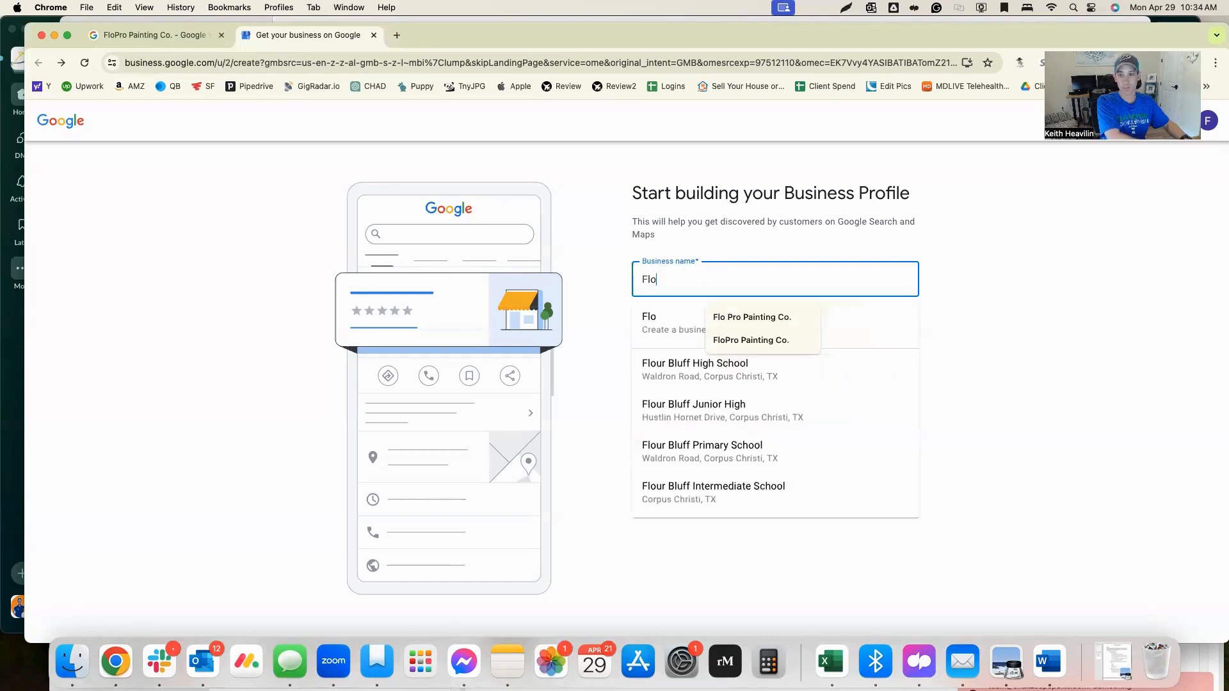
pyautogui.click(728, 318)
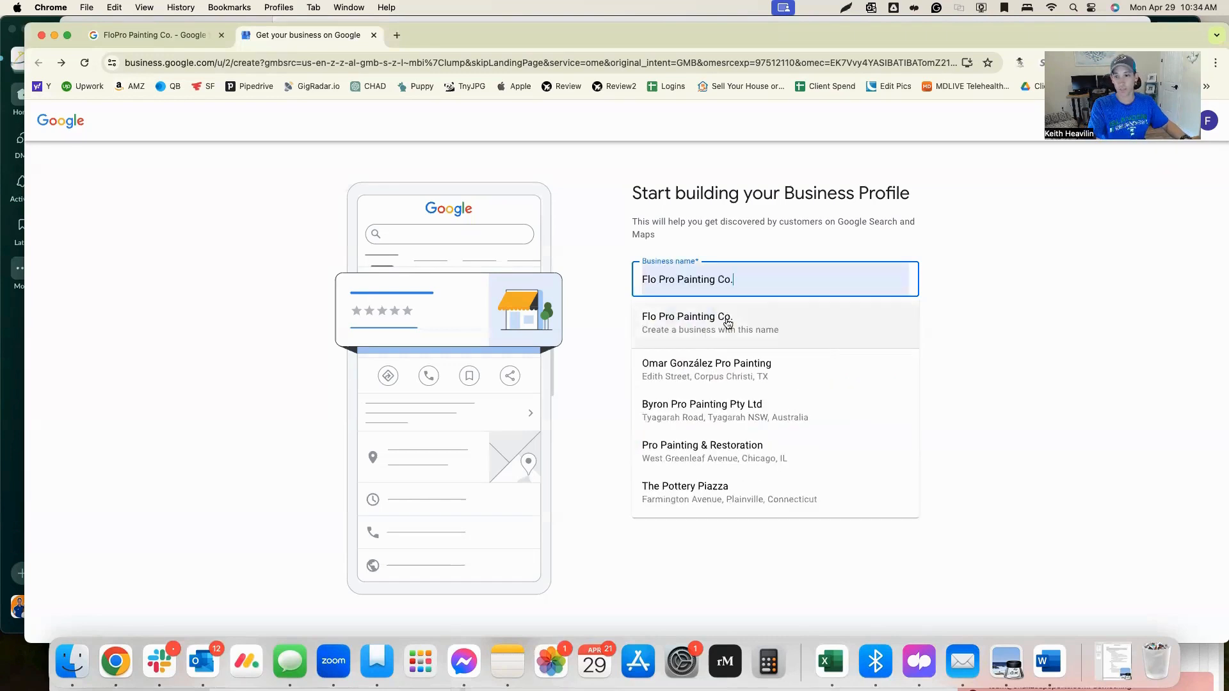
pyautogui.click(613, 323)
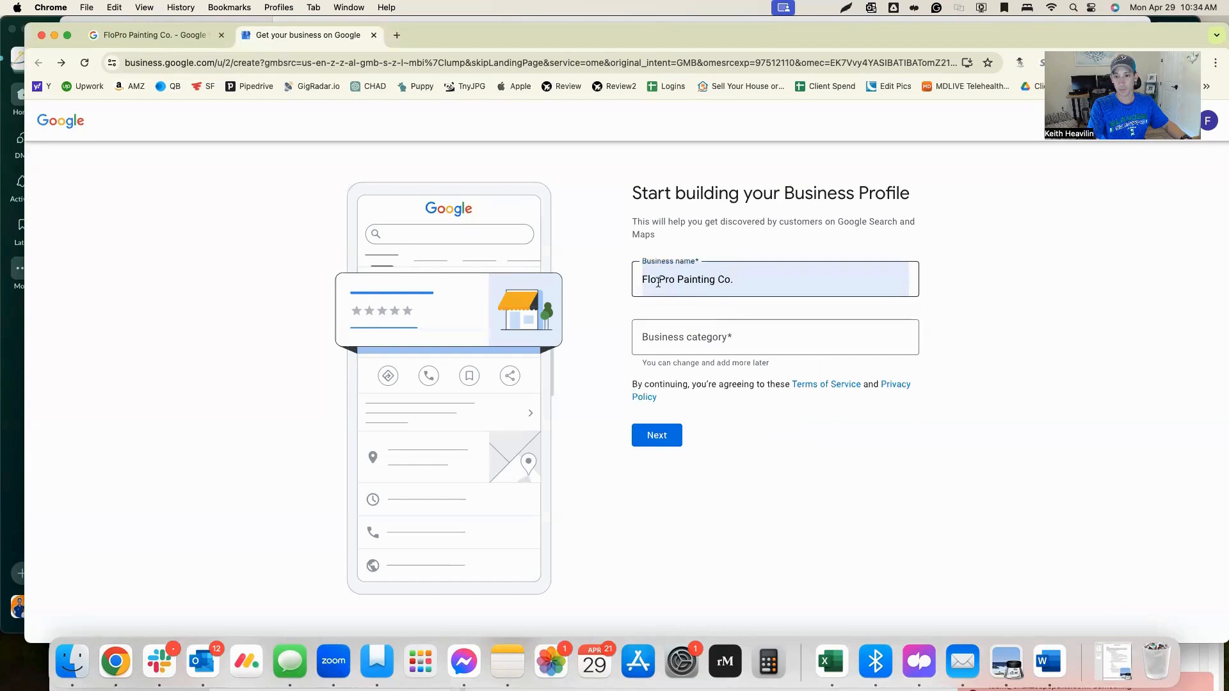
pyautogui.click(672, 339)
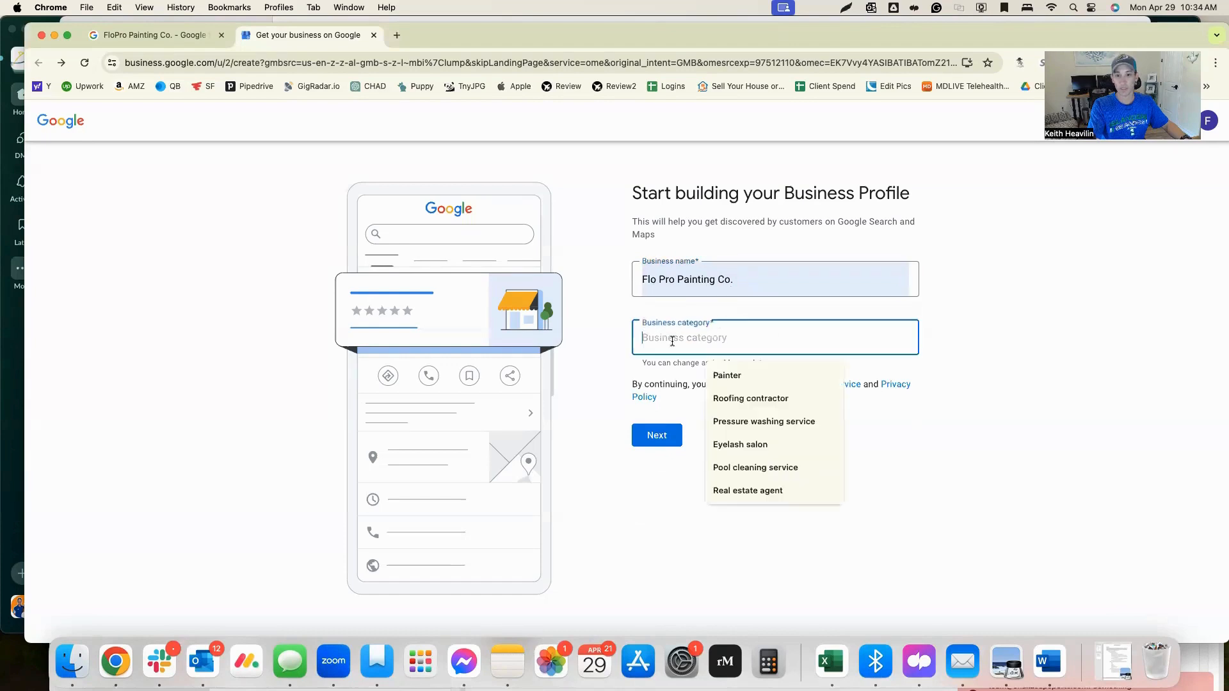
pyautogui.write('Pain')
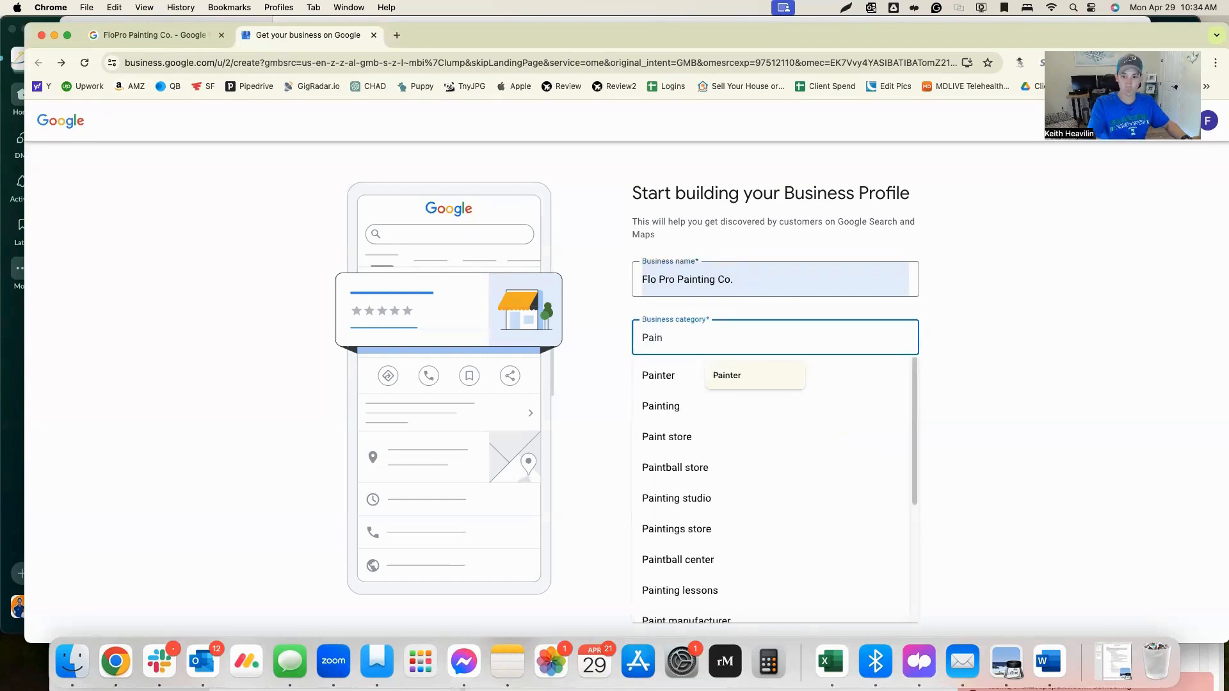
pyautogui.click(671, 374)
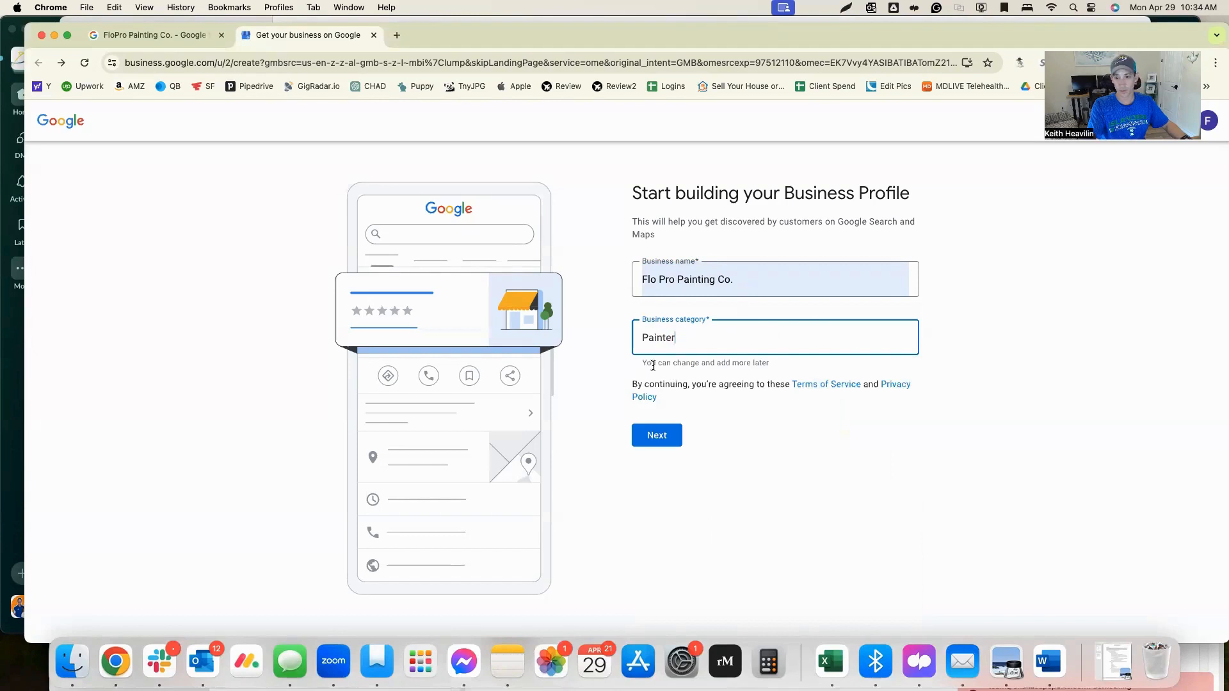
pyautogui.click(658, 441)
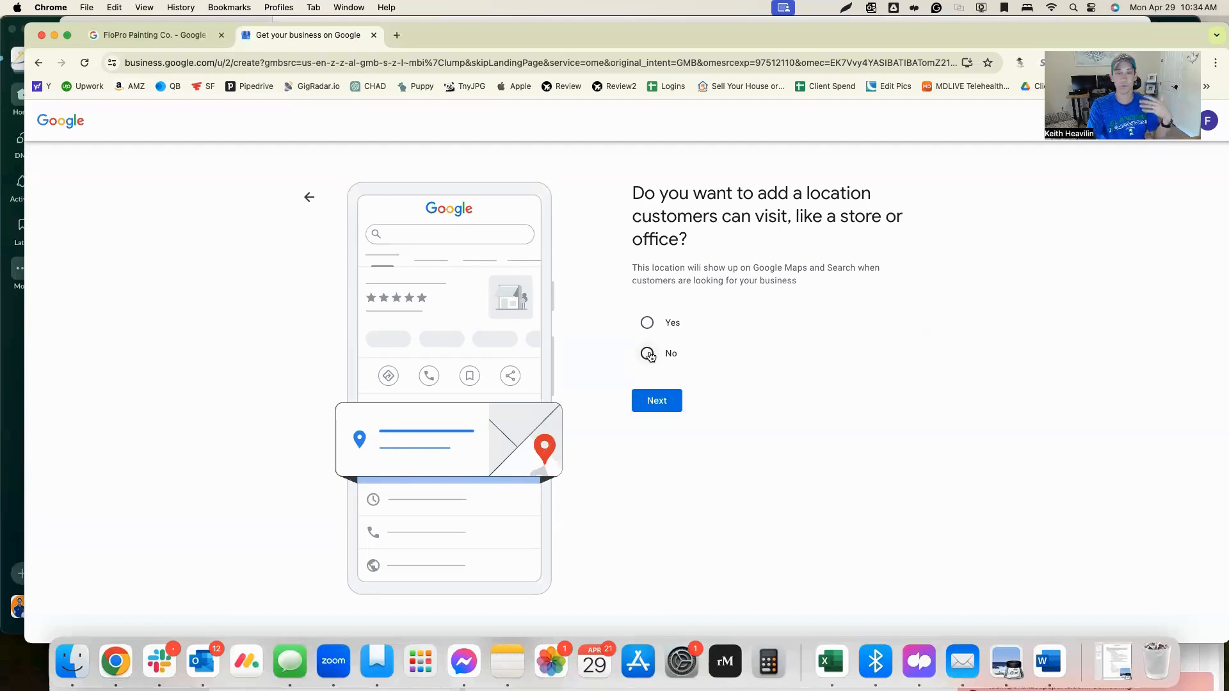
# - Decline adding a location customers can visit and continue to the service areas
pyautogui.click(647, 323)
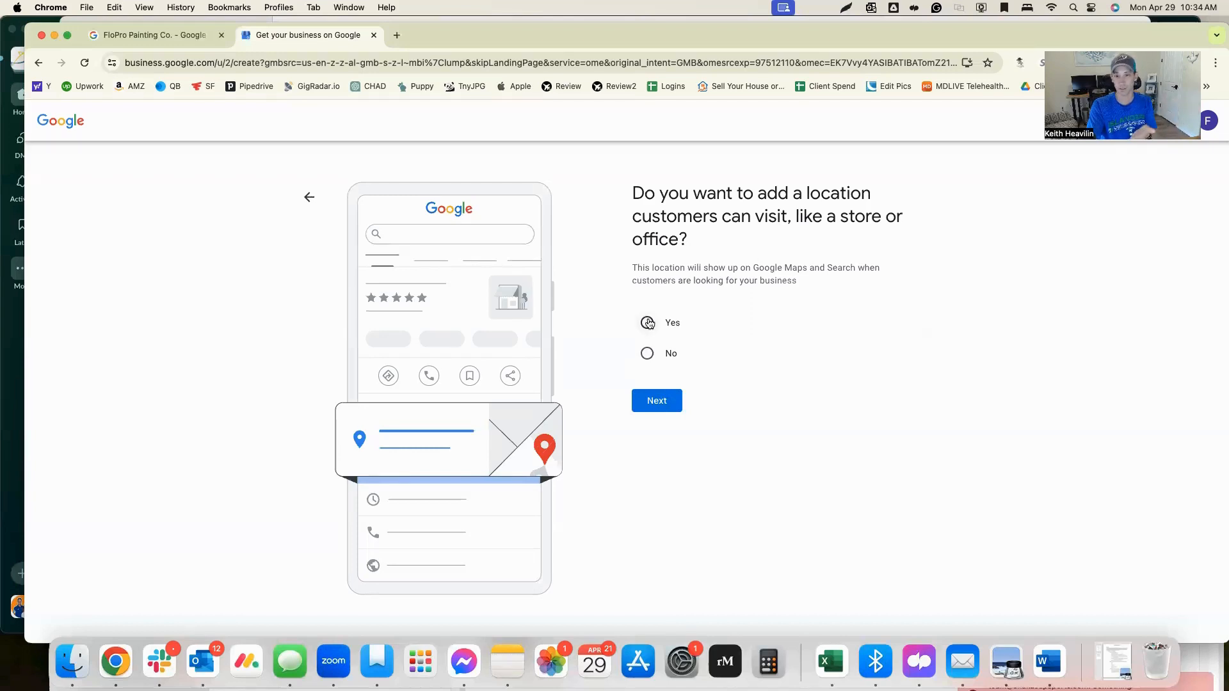
pyautogui.click(647, 355)
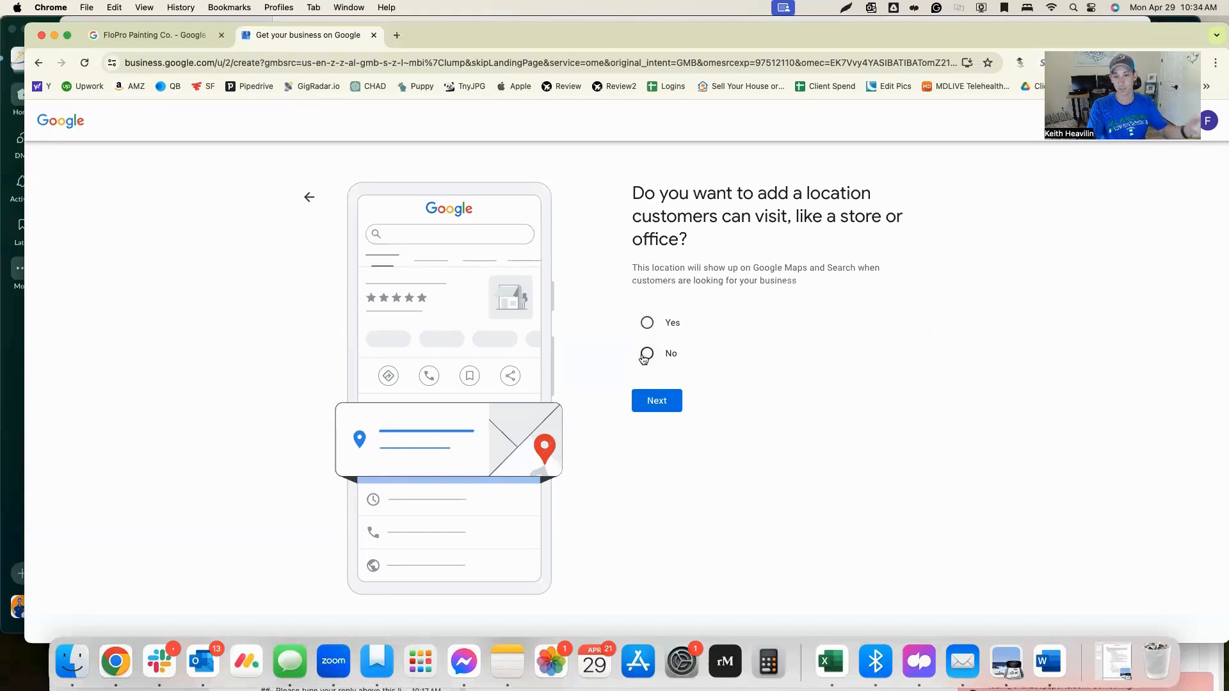
pyautogui.click(647, 354)
pyautogui.click(654, 399)
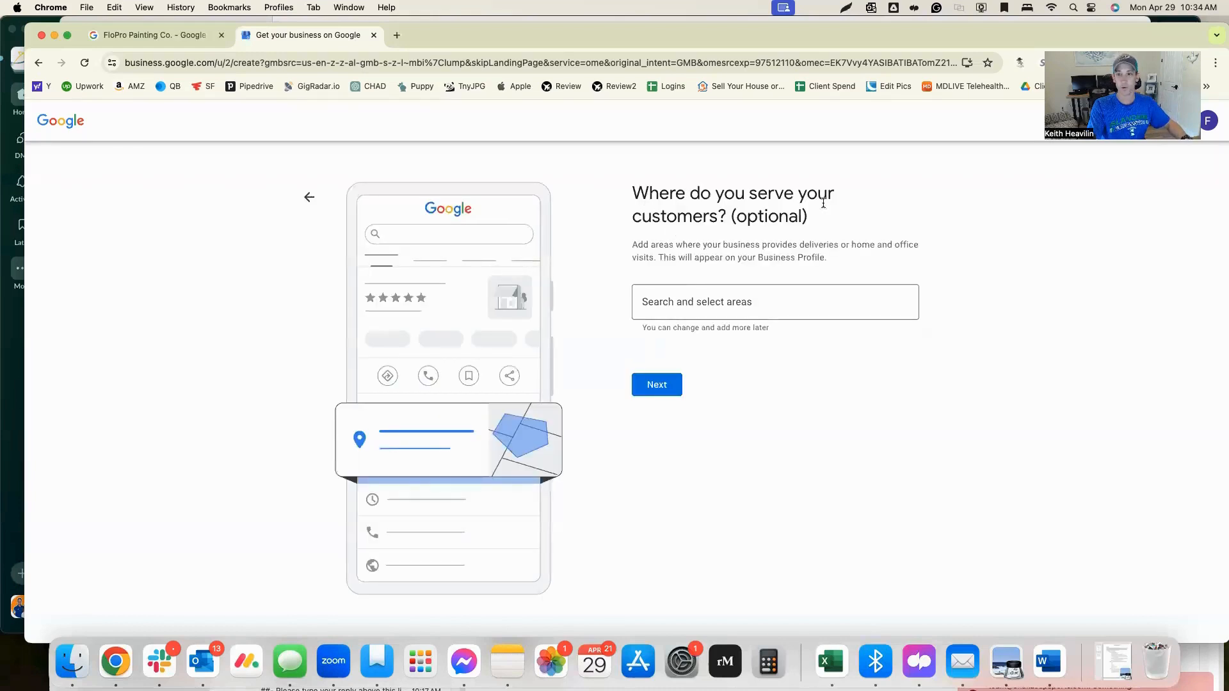
# - Add Corpus Christi, TX, USA and North Padre Island, Texas, USA as service areas and continue
pyautogui.click(674, 304)
pyautogui.write('Corpus')
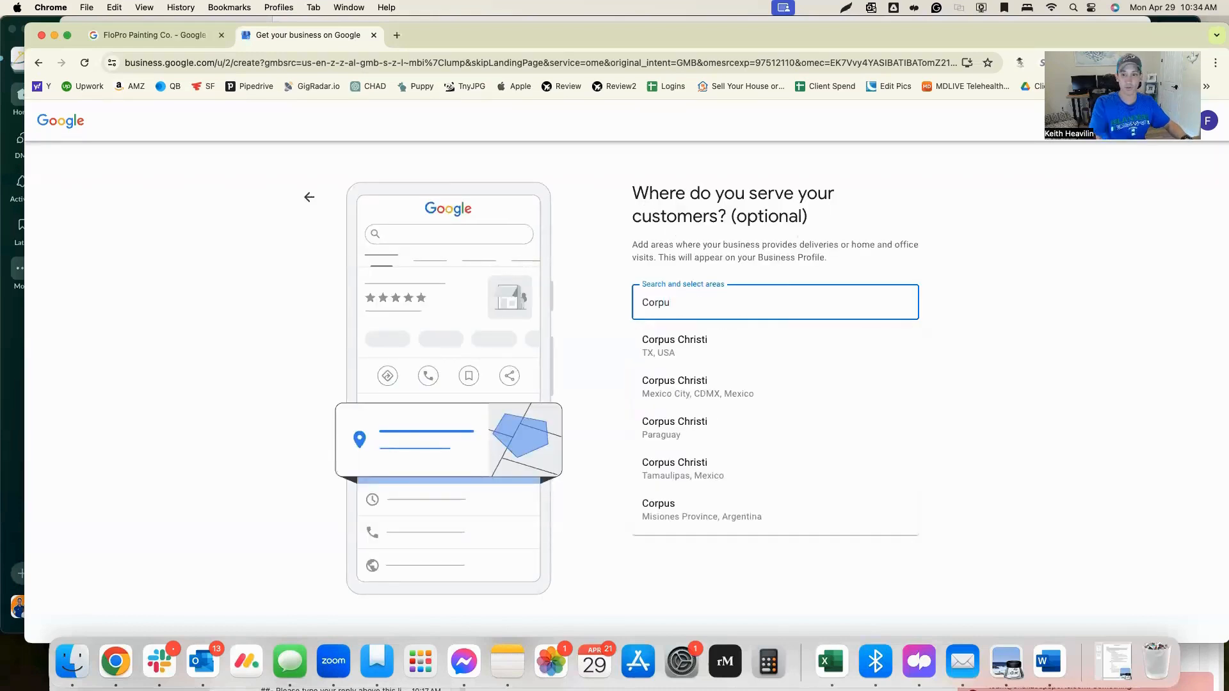
pyautogui.click(694, 345)
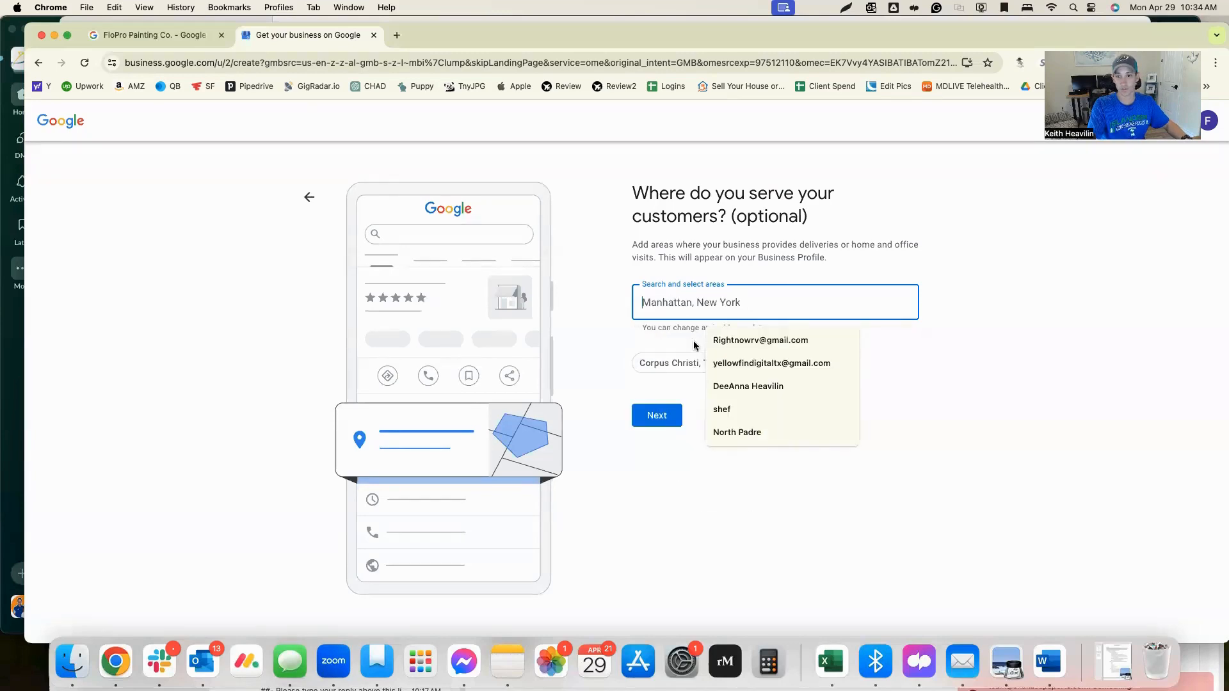
pyautogui.click(674, 302)
pyautogui.write('North')
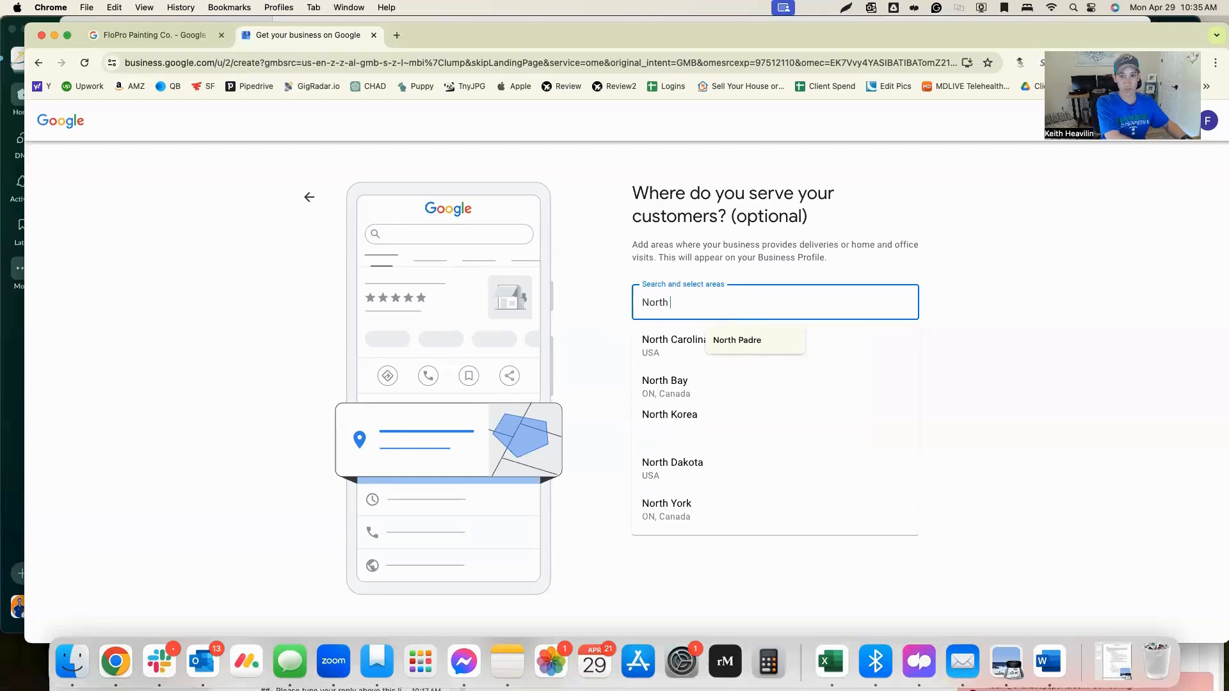
pyautogui.write('padr')
pyautogui.click(672, 344)
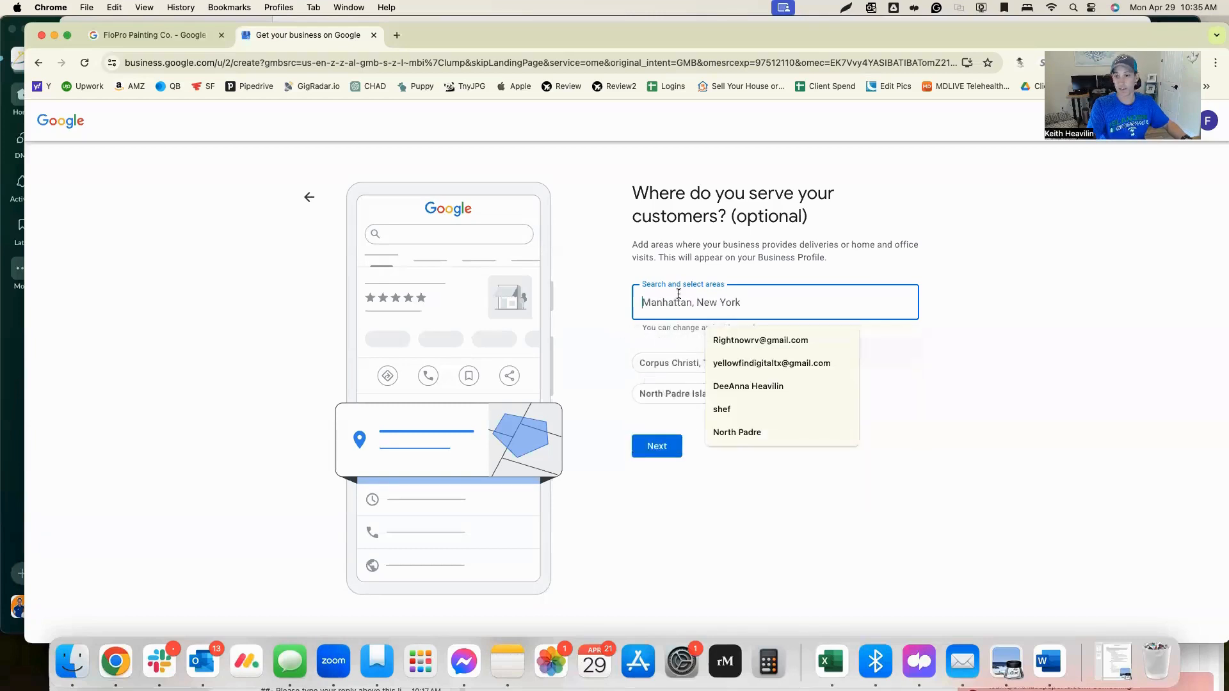
pyautogui.click(575, 360)
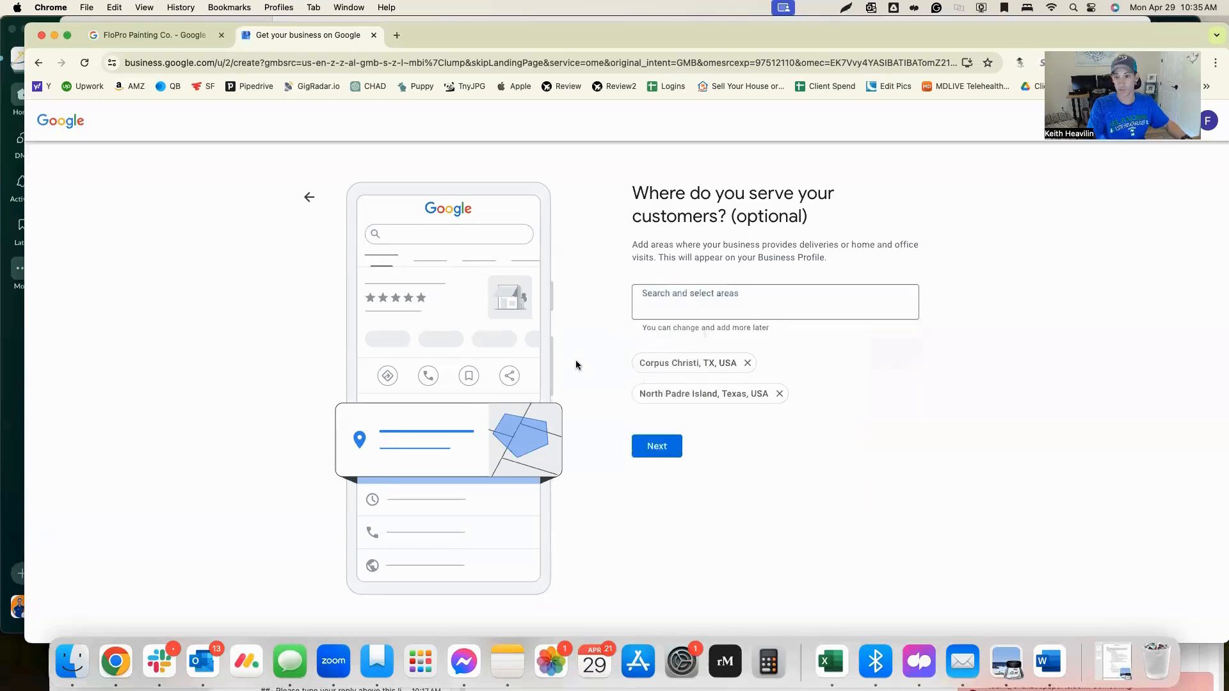
pyautogui.click(663, 448)
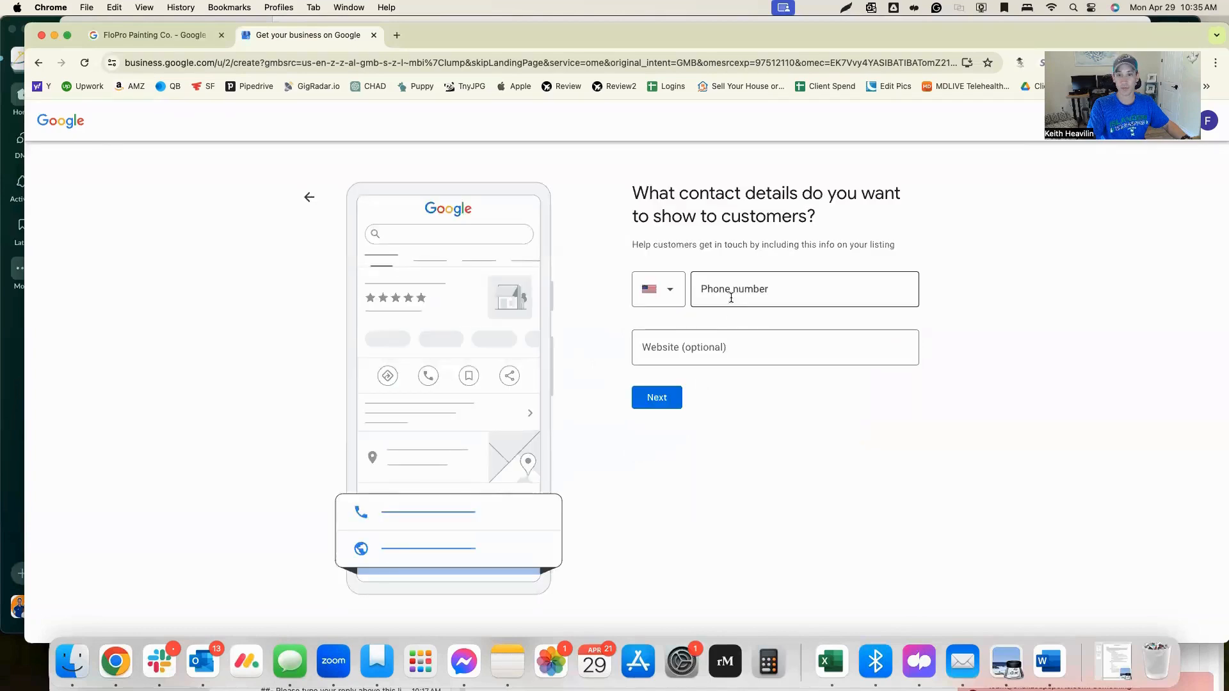
pyautogui.click(731, 291)
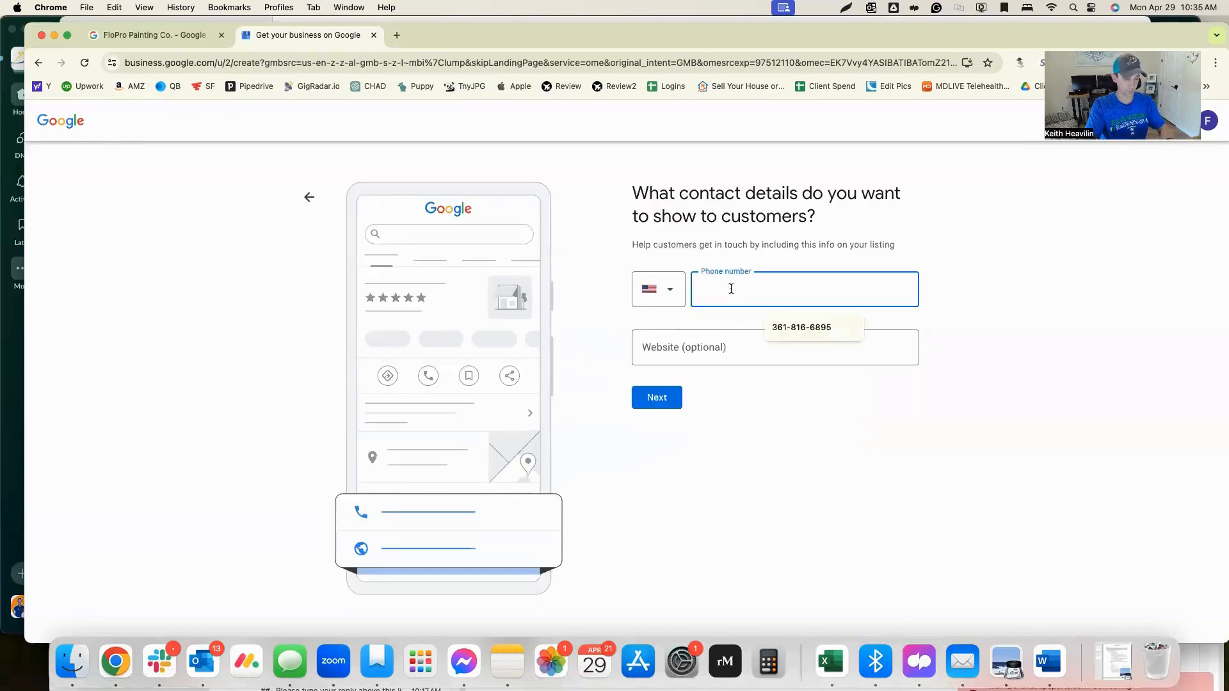
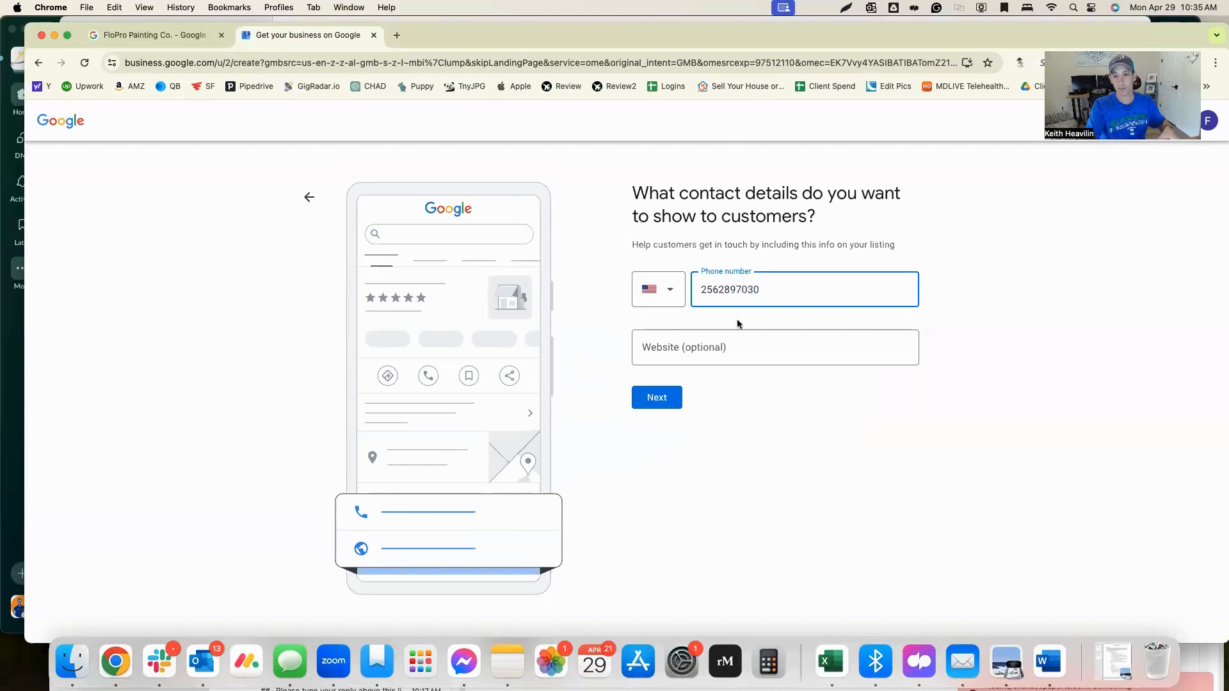
pyautogui.click(727, 343)
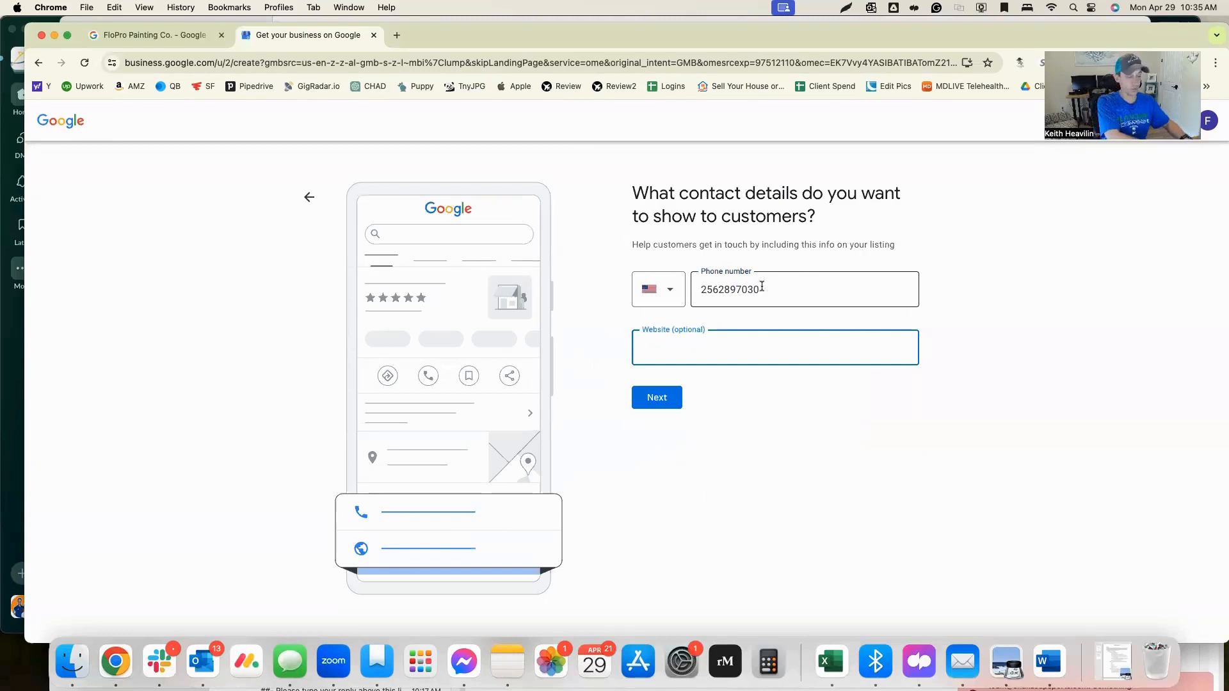
pyautogui.write('ww')
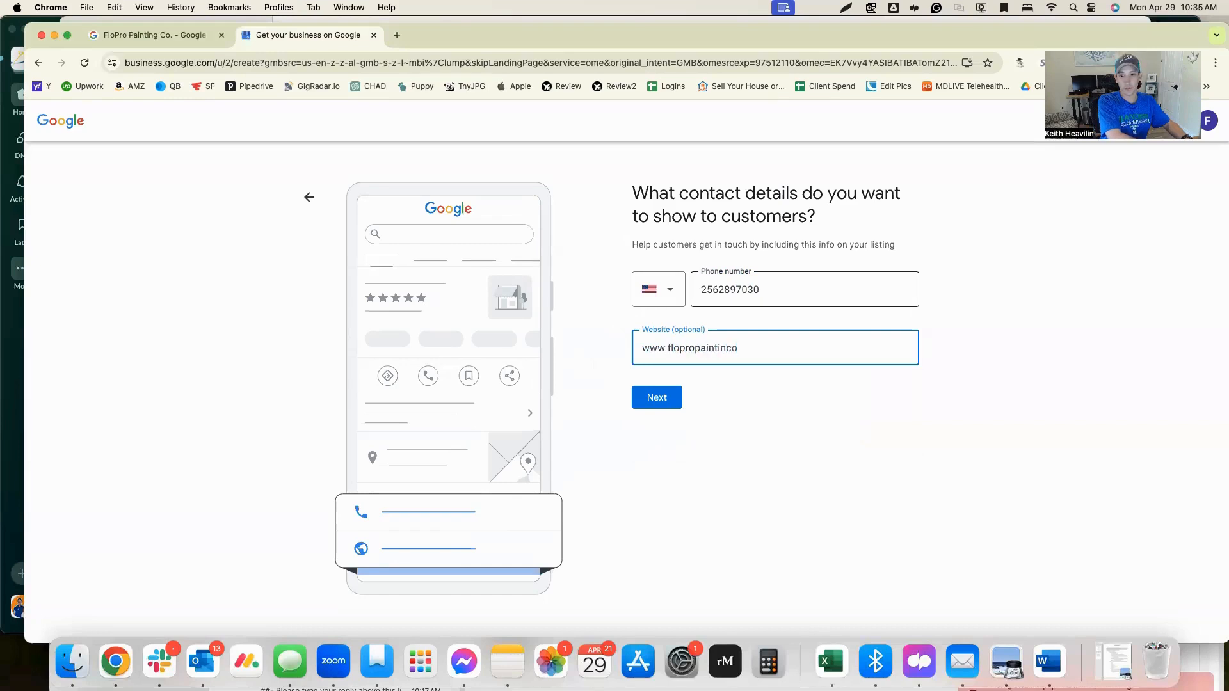
pyautogui.write('w.flopropaintingco.com')
pyautogui.click(768, 377)
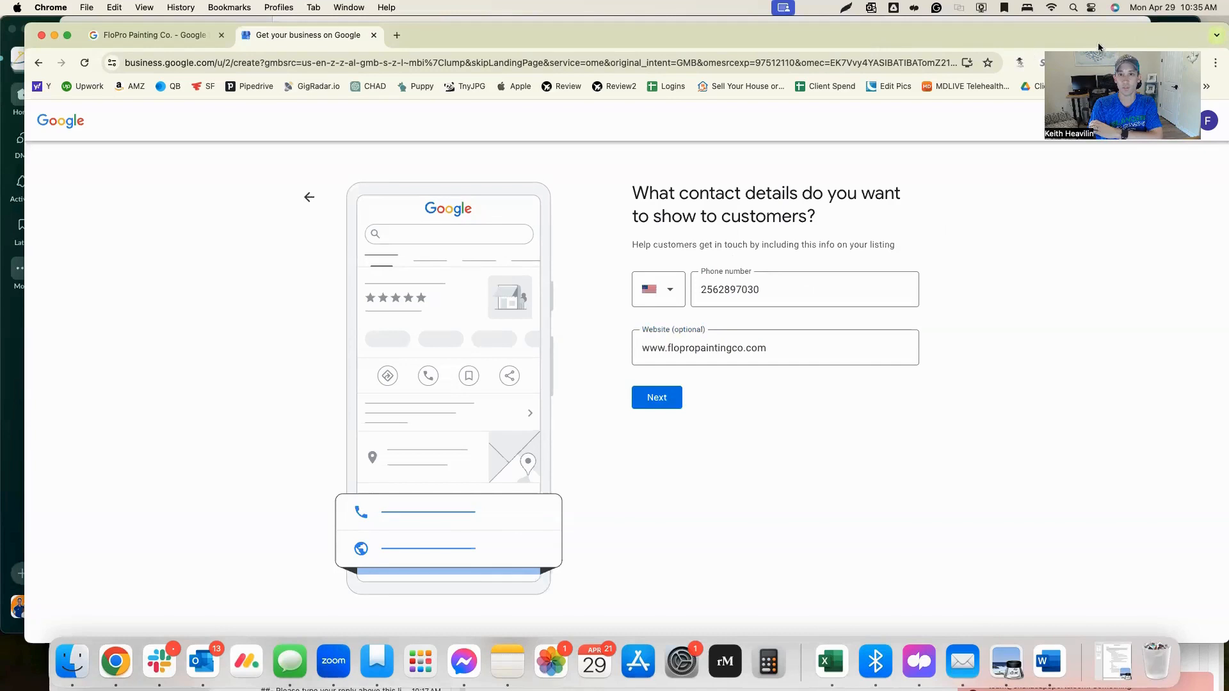
pyautogui.moveTo(1098, 47); pyautogui.dragTo(595, 61)
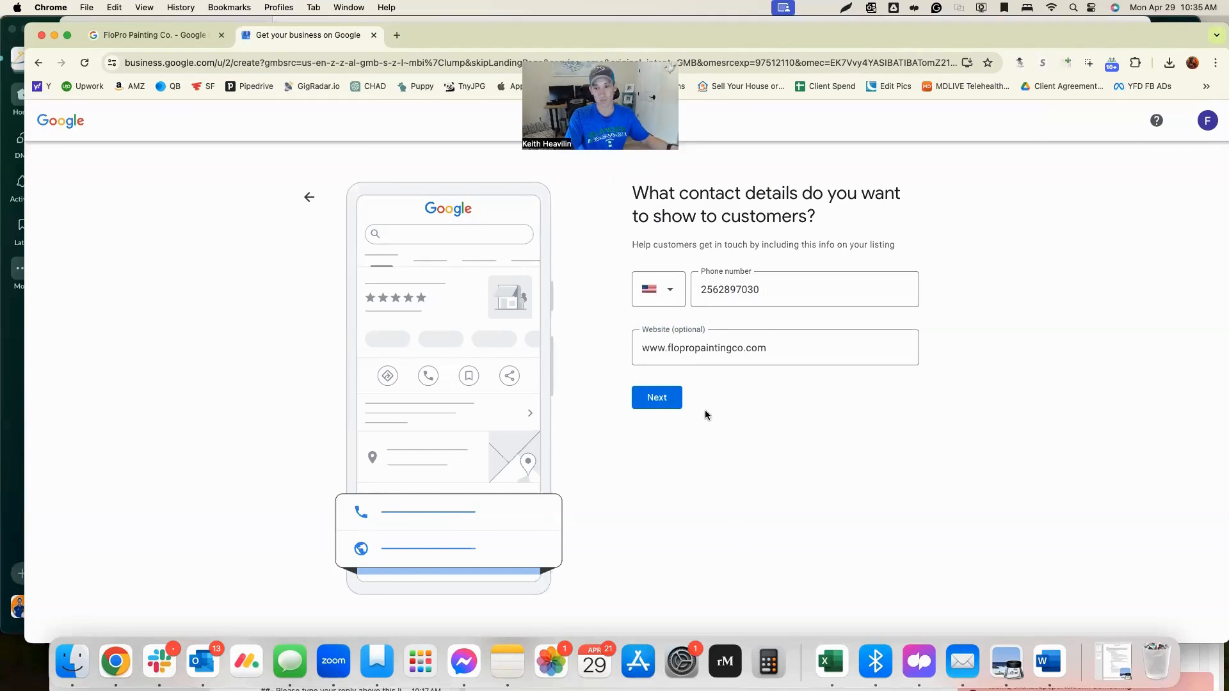
pyautogui.click(671, 400)
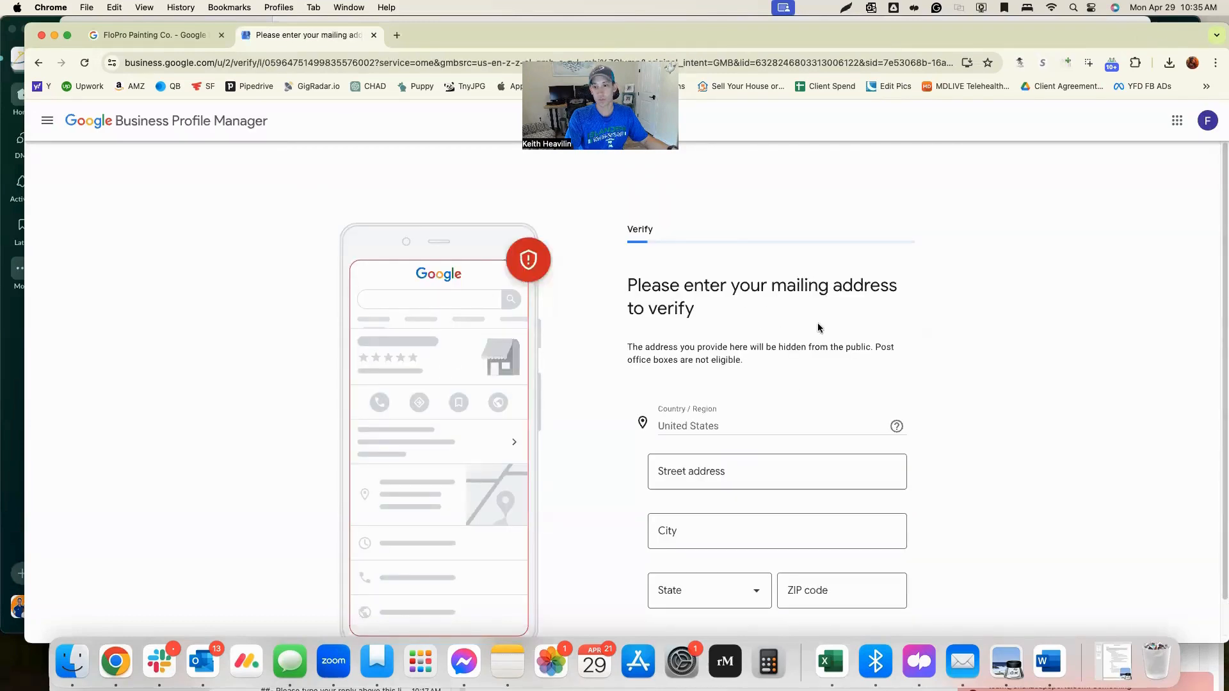
# - Fill in the mailing address for verification with the saved address, choose the state, and submit it
pyautogui.scroll(-1, 803, 339)
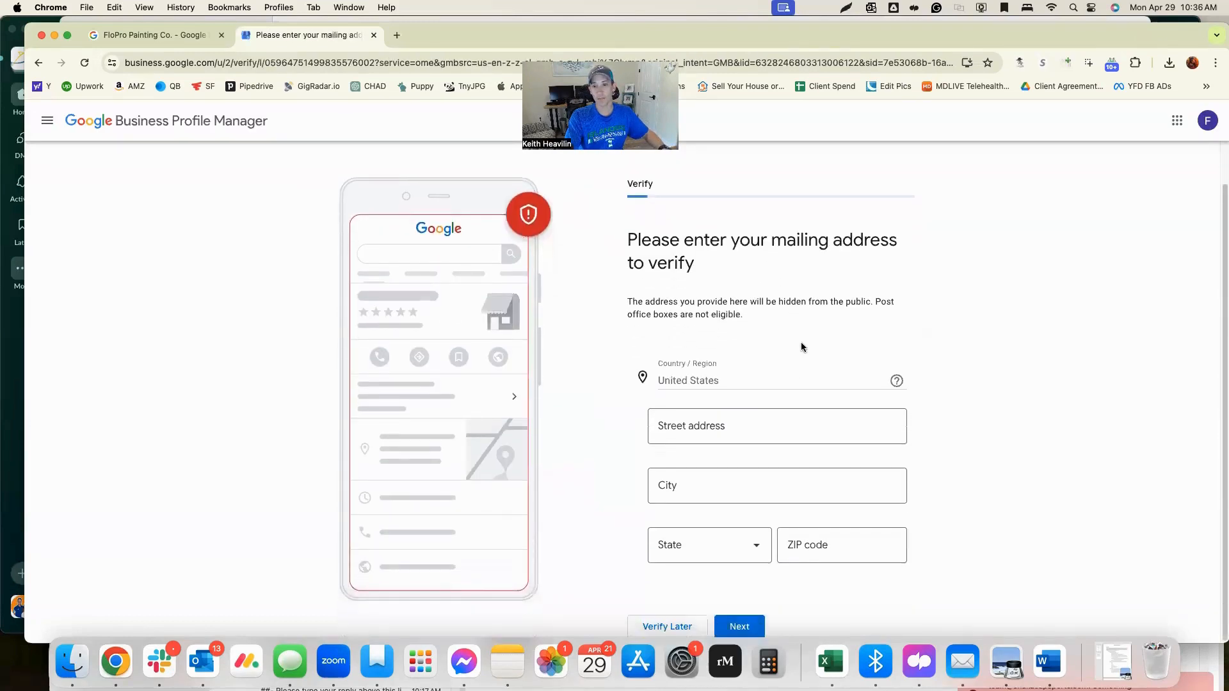
pyautogui.click(673, 430)
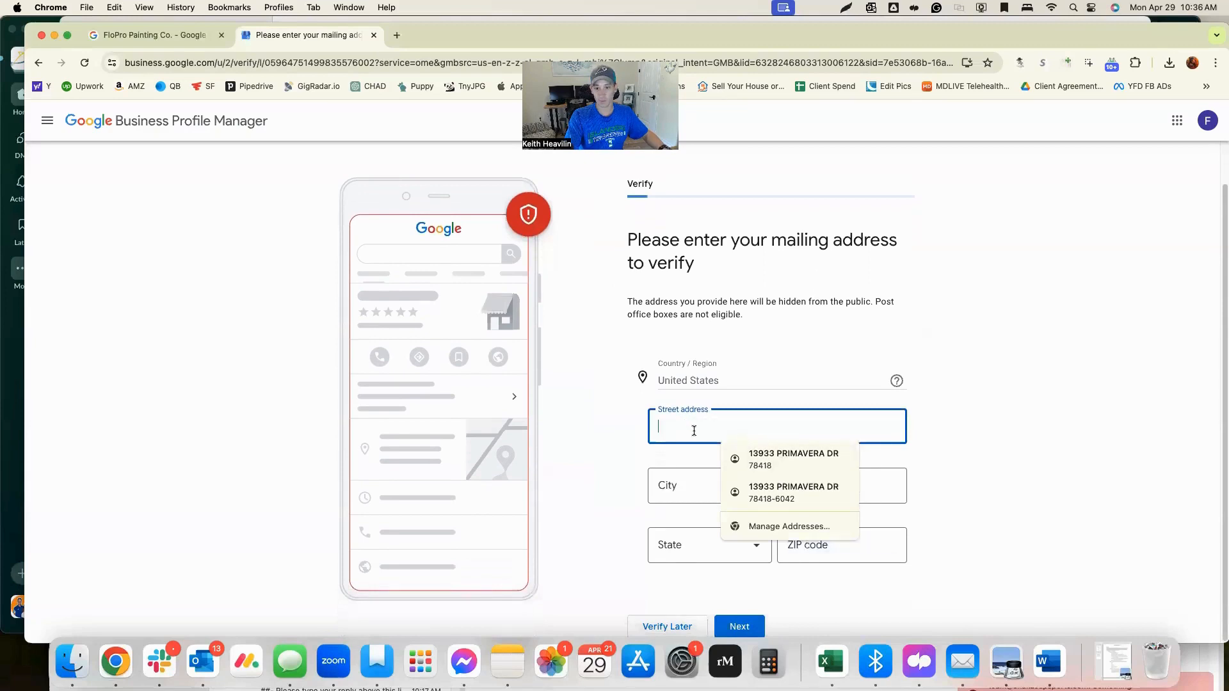
pyautogui.click(748, 449)
pyautogui.scroll(-1, 613, 435)
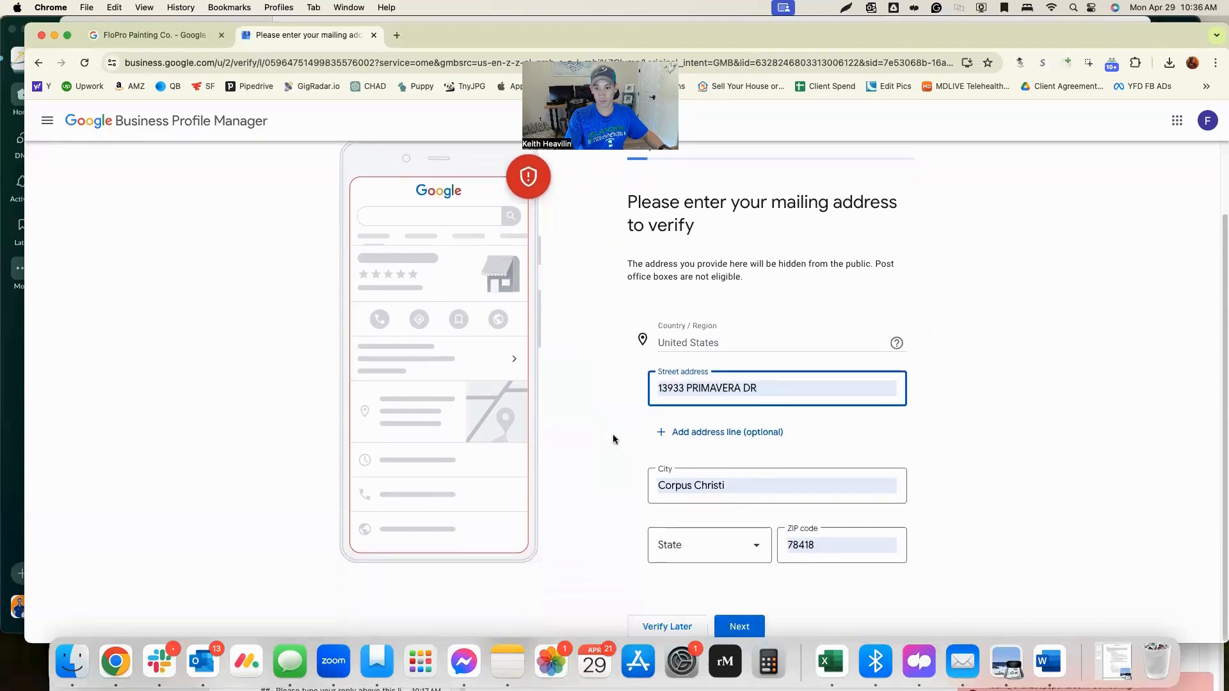
pyautogui.click(739, 621)
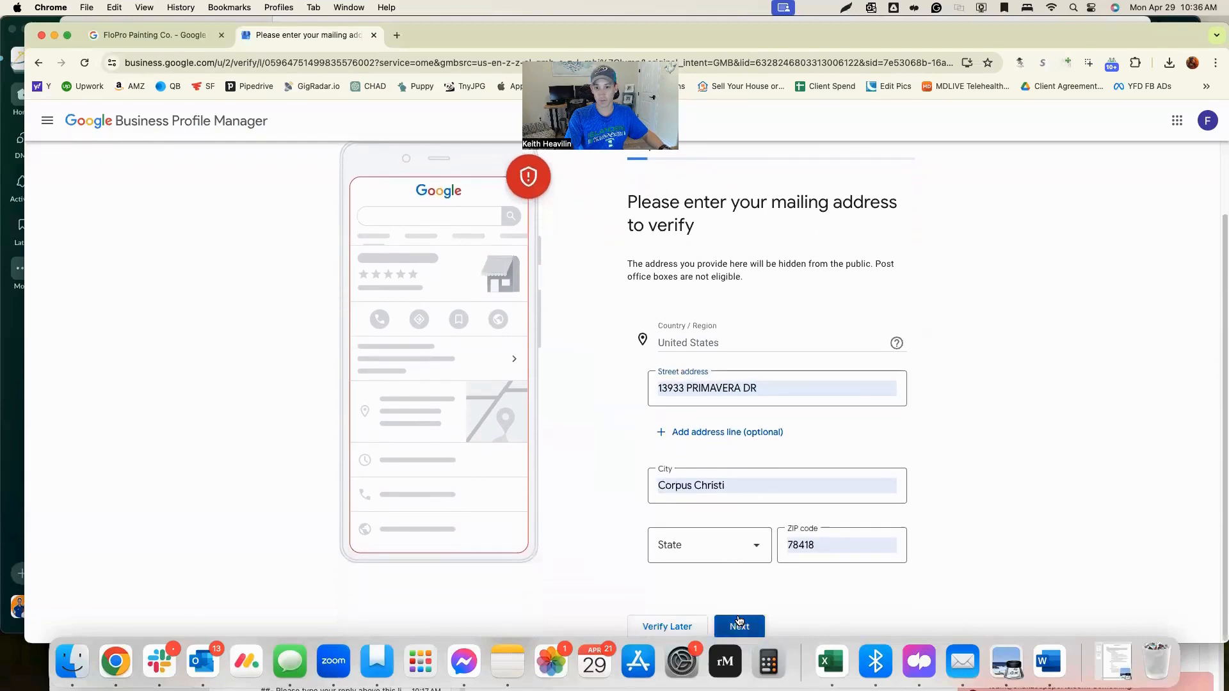
pyautogui.click(683, 532)
pyautogui.press('t')
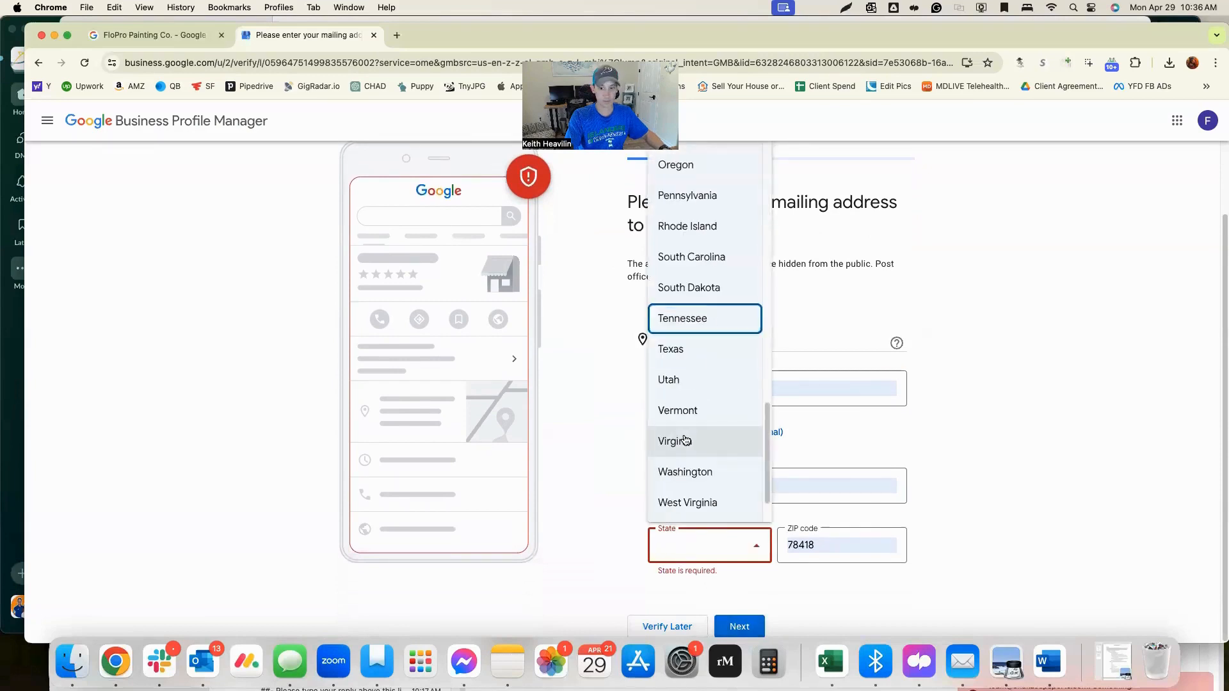
pyautogui.click(685, 352)
pyautogui.click(740, 625)
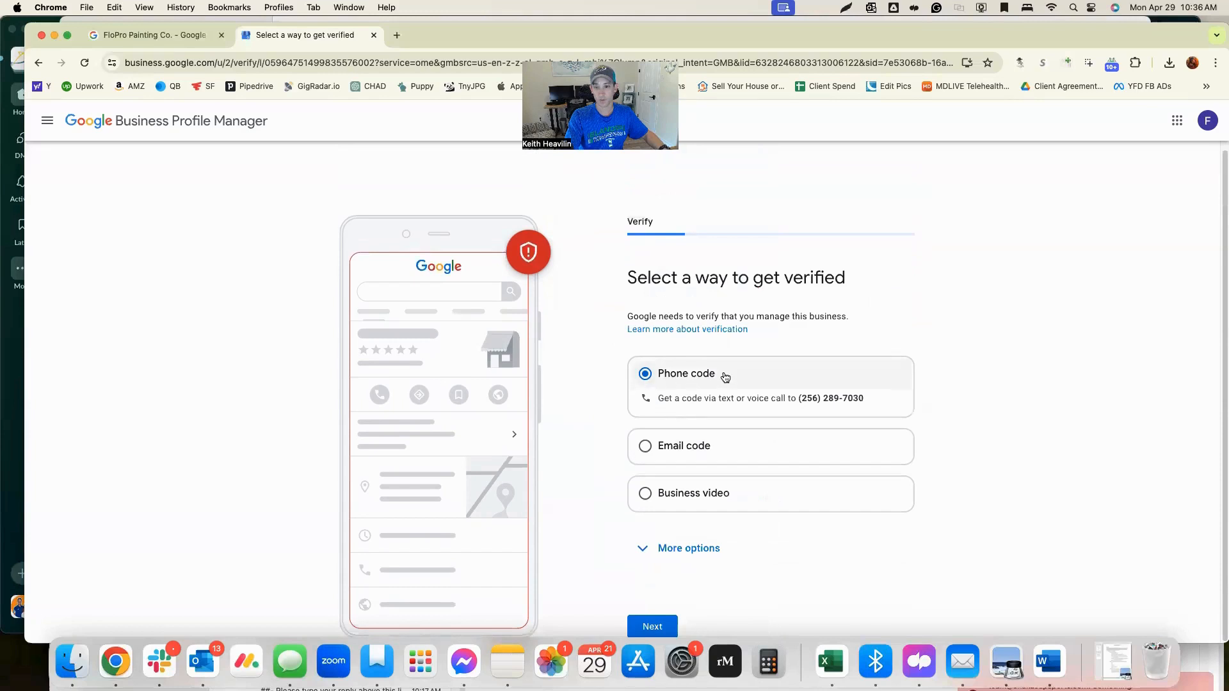
# - Request the phone verification code by text message, enter the verification code, verify the business and continue to profile customization
pyautogui.click(654, 625)
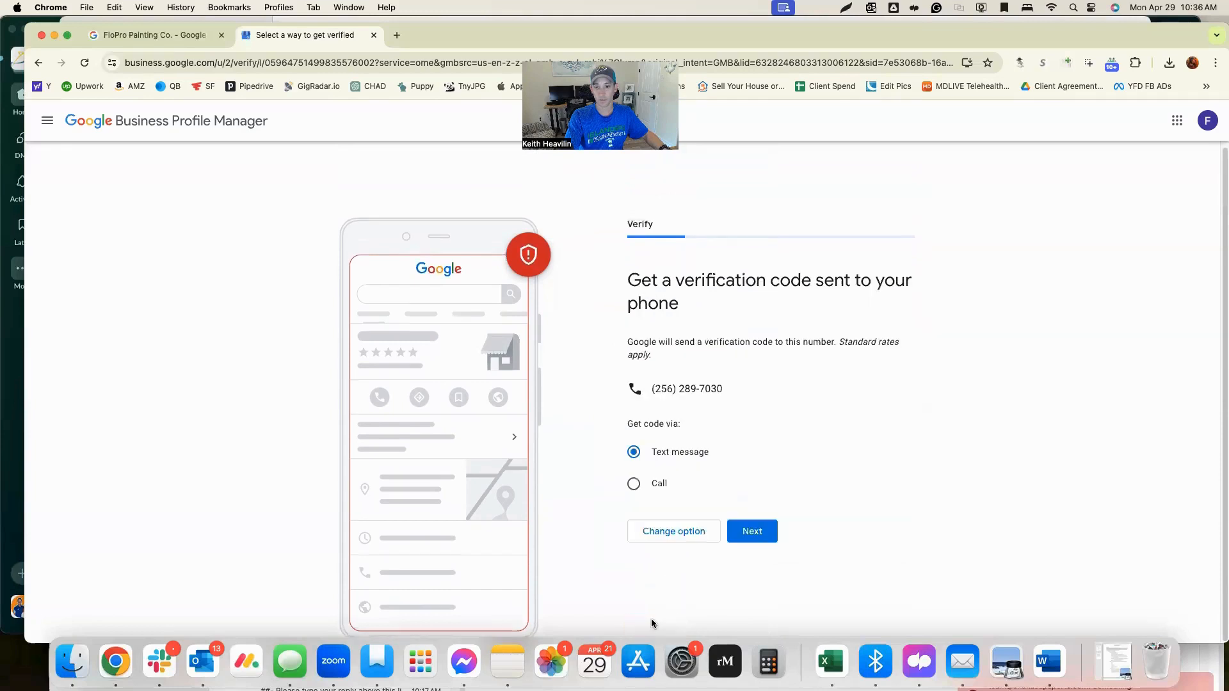
pyautogui.click(749, 529)
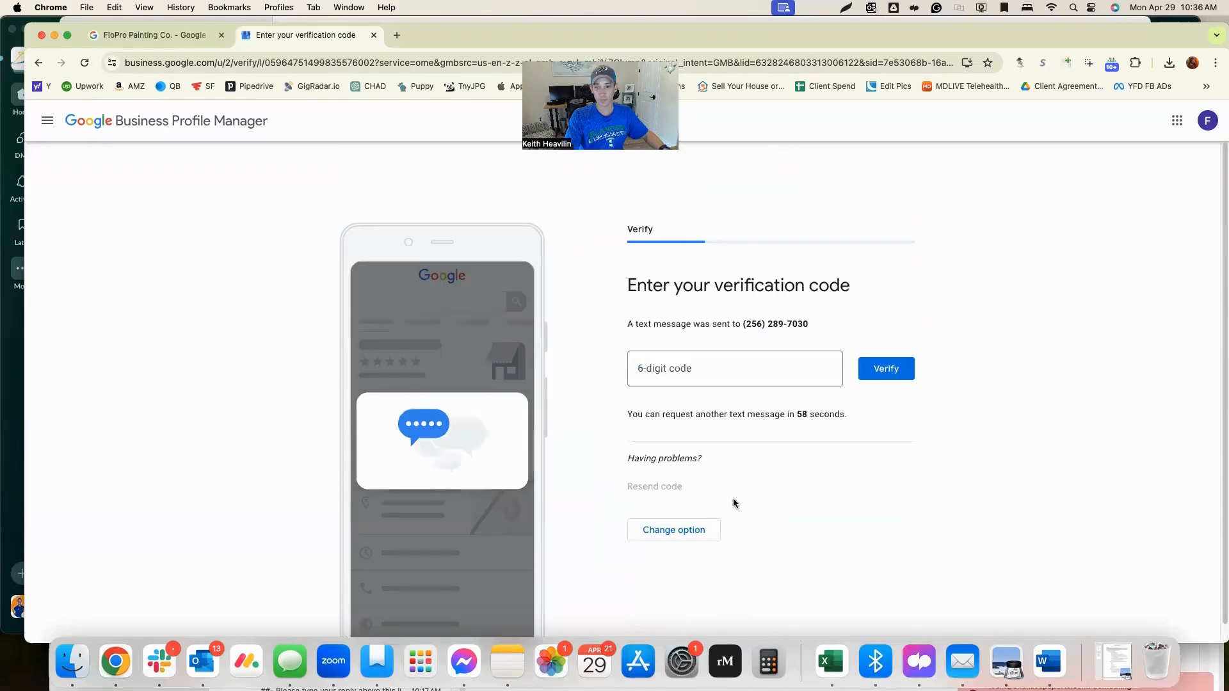
pyautogui.click(663, 377)
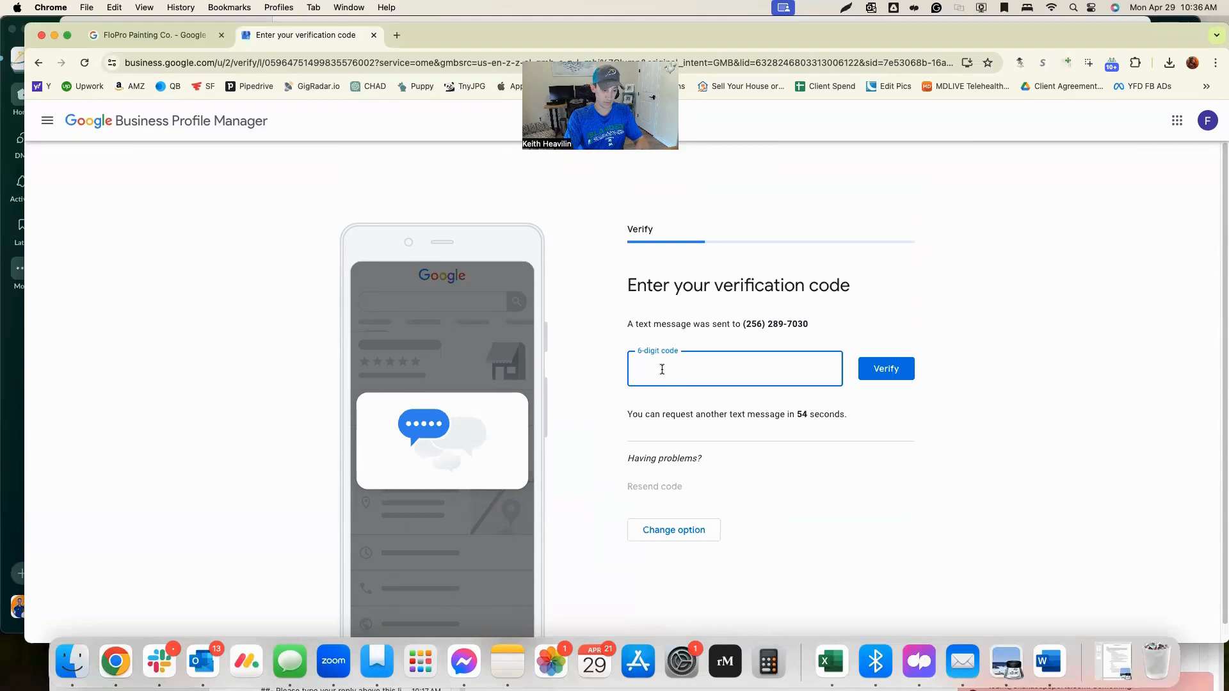
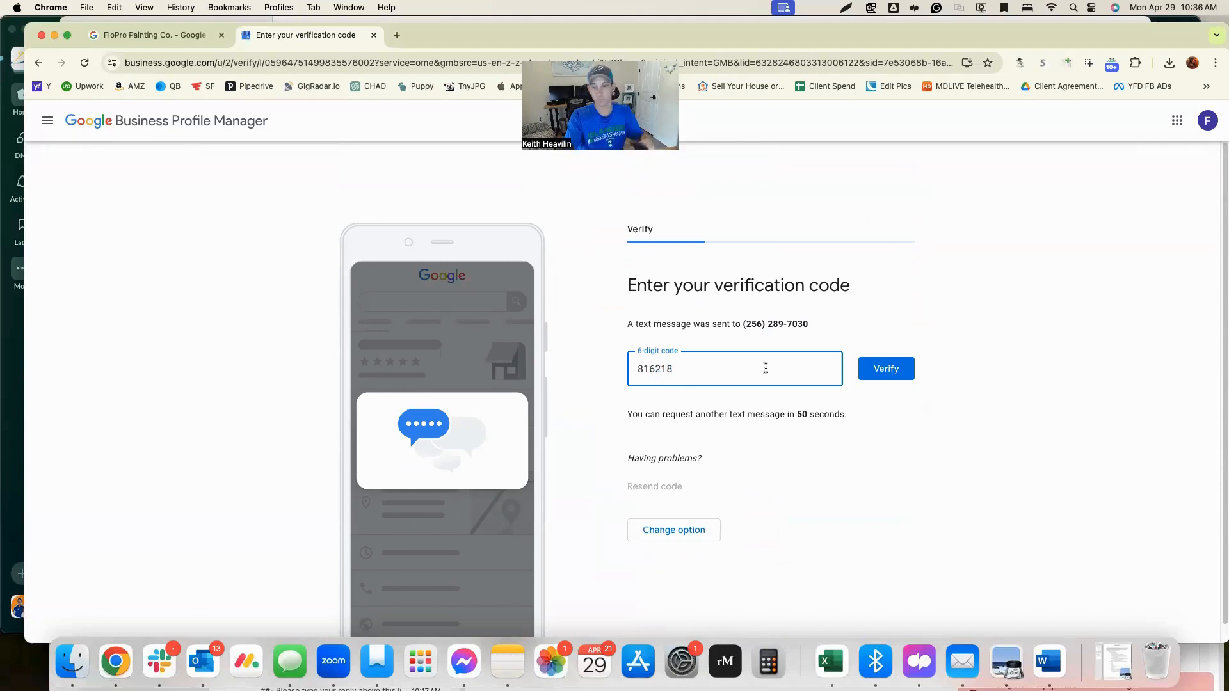
pyautogui.click(870, 370)
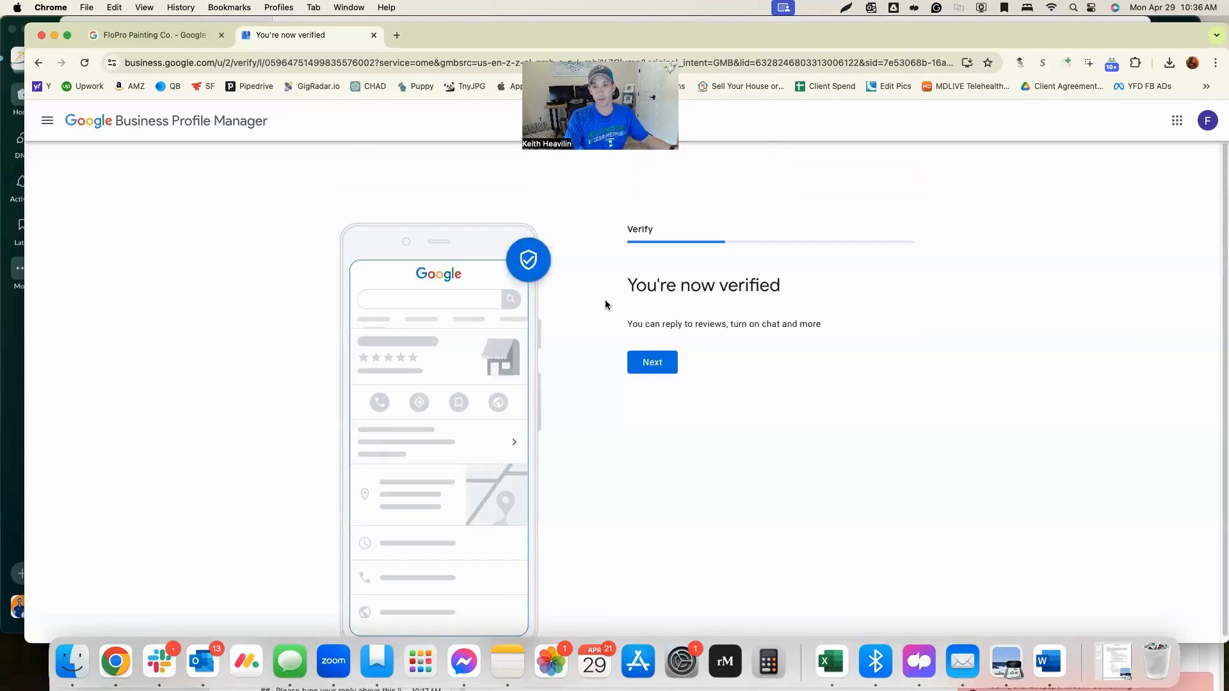
pyautogui.click(652, 374)
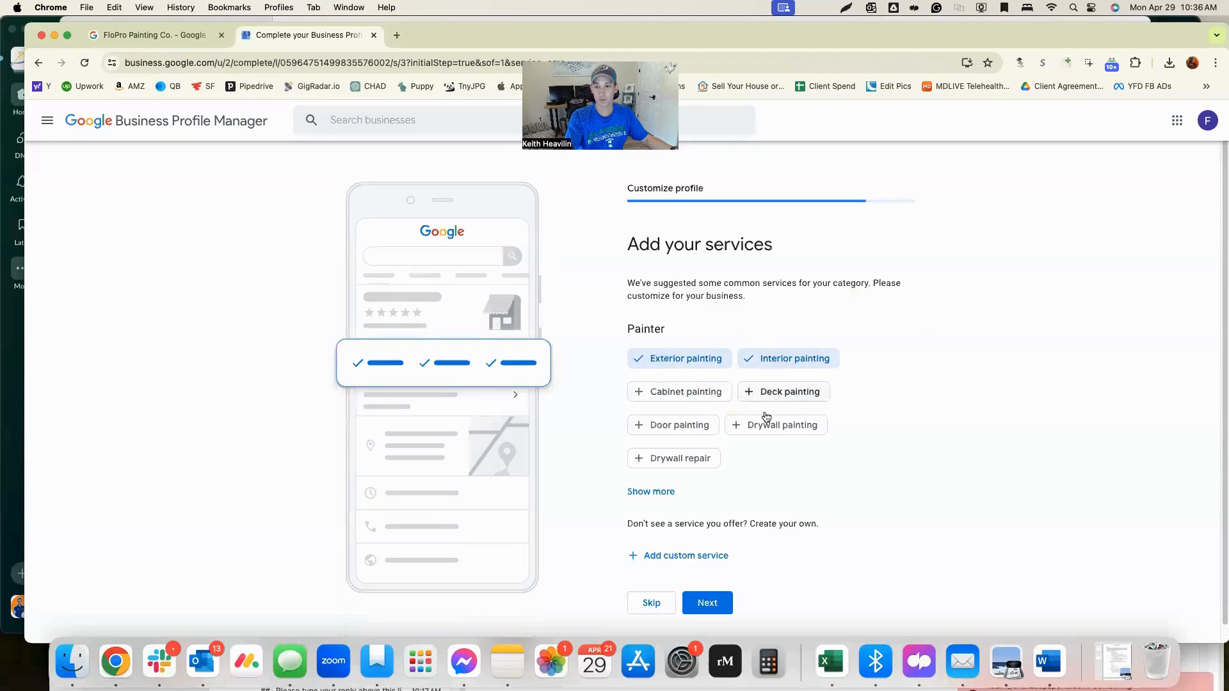
# - Add Deck painting, Drywall painting, Door painting, Drywall repair and Water damage repair to the painter services and continue
pyautogui.click(754, 392)
pyautogui.click(747, 422)
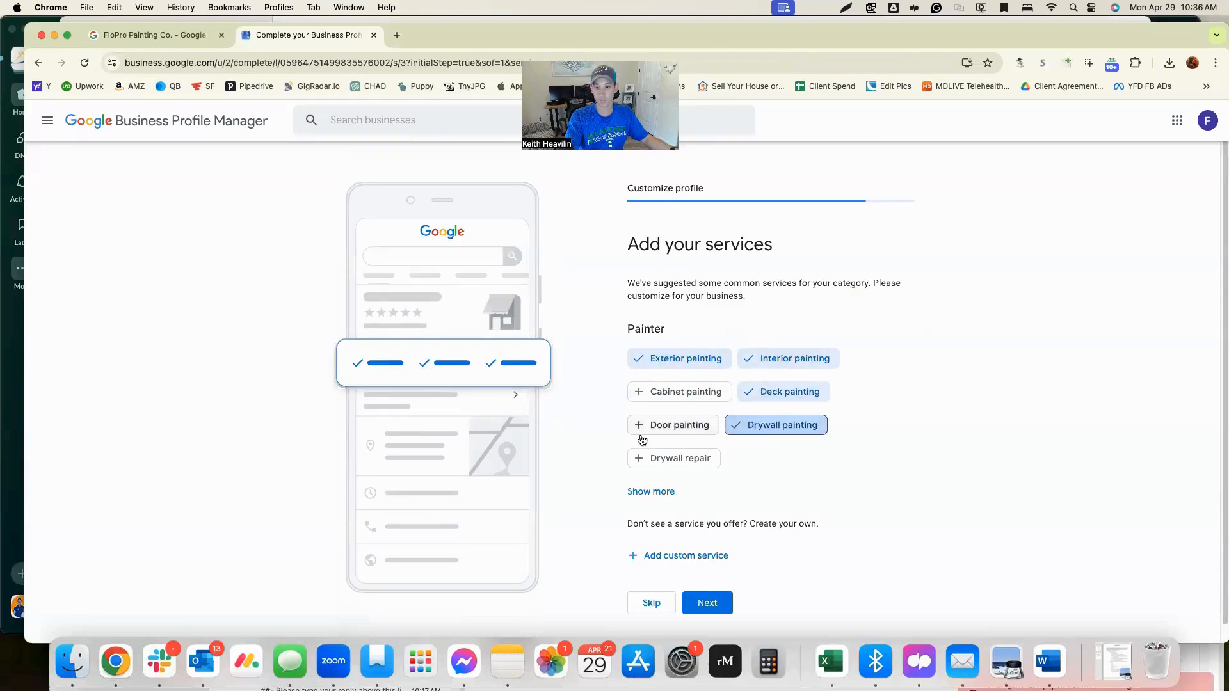
pyautogui.click(704, 427)
pyautogui.click(640, 459)
pyautogui.click(650, 492)
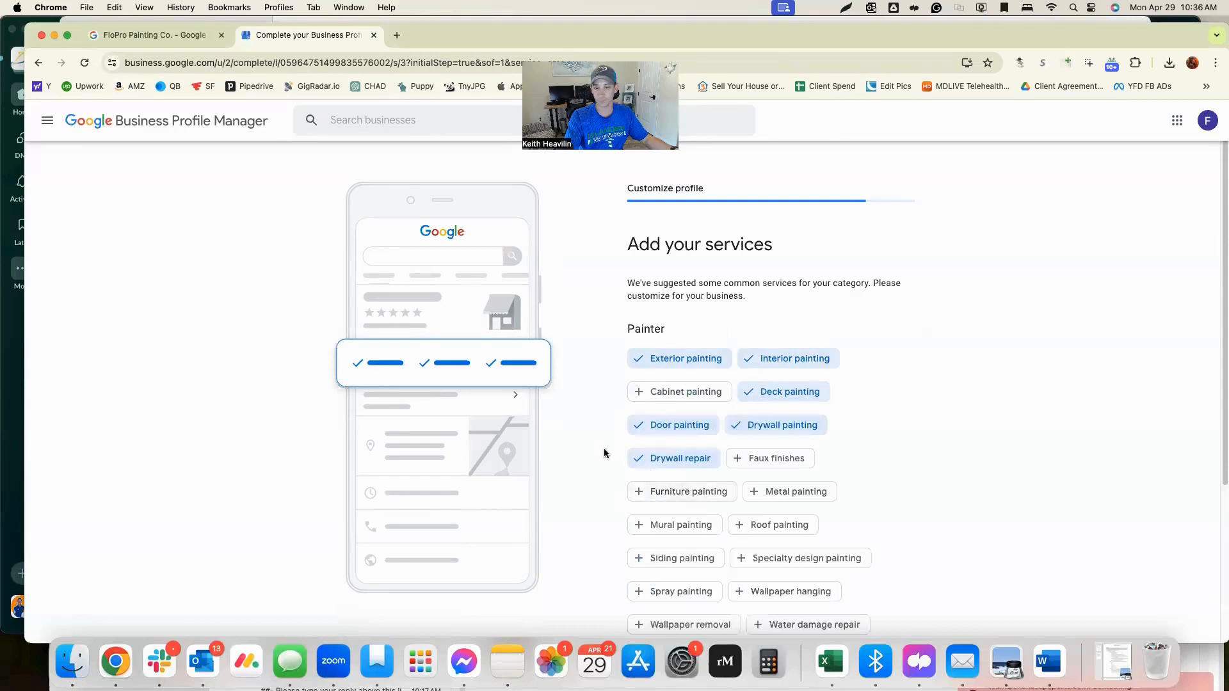
pyautogui.scroll(-3, 647, 457)
pyautogui.click(766, 484)
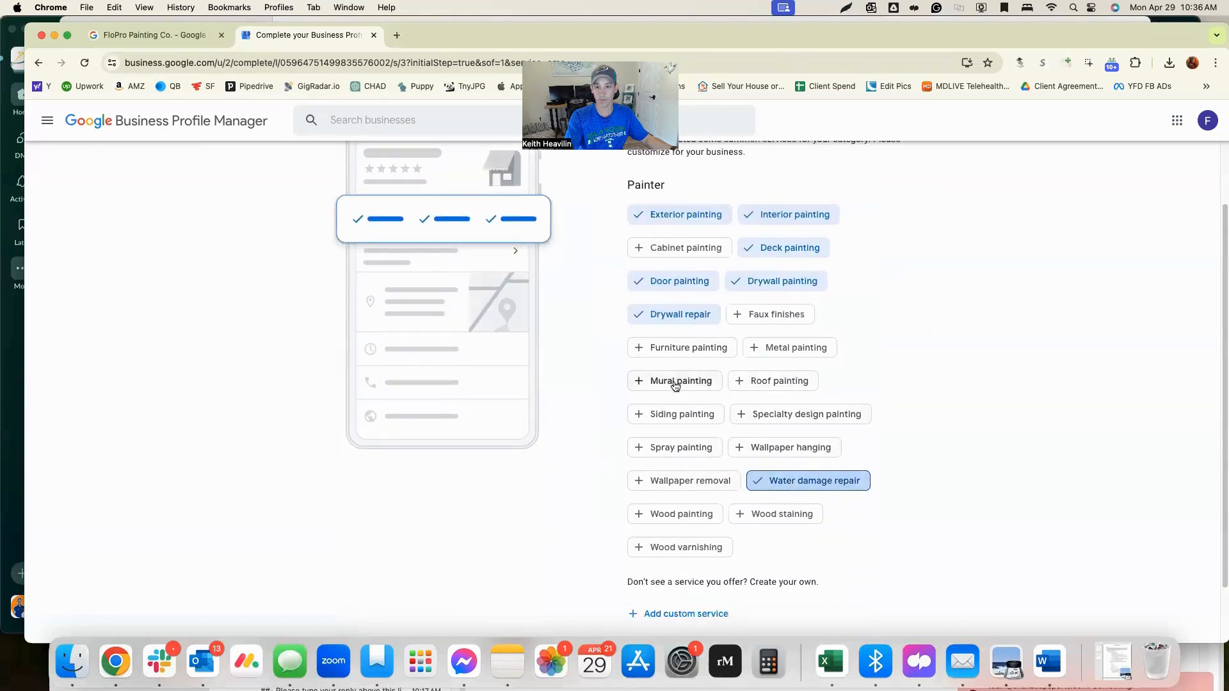
pyautogui.scroll(-2, 675, 384)
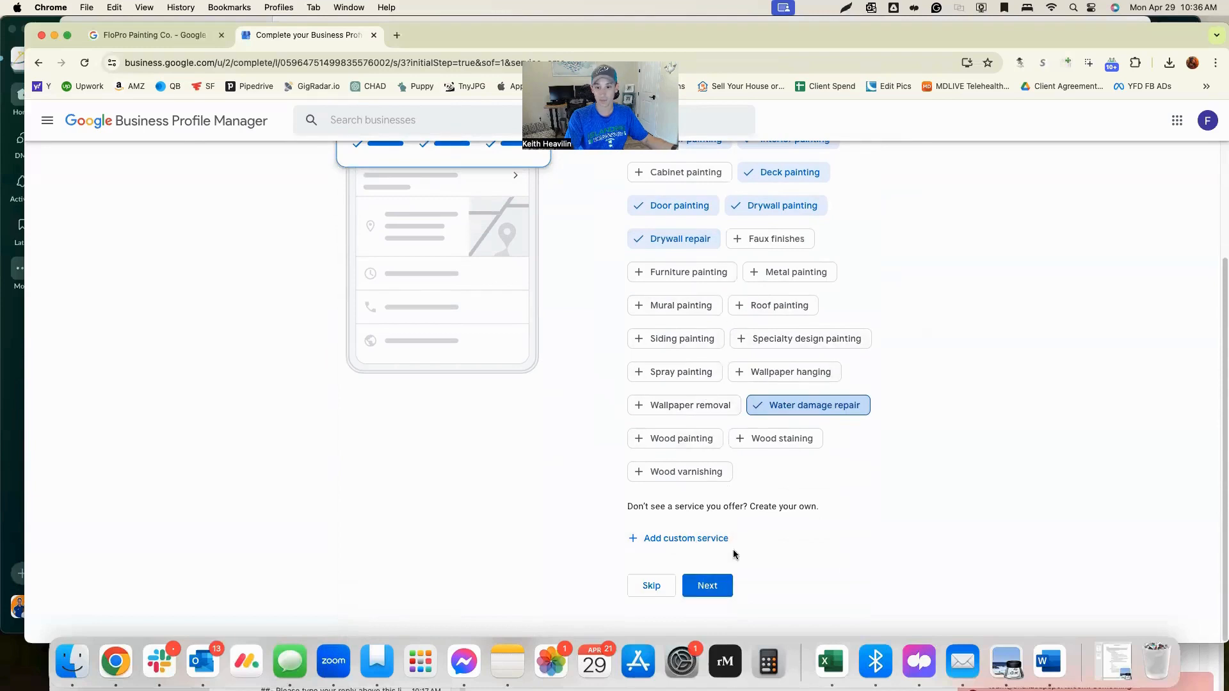
pyautogui.click(708, 588)
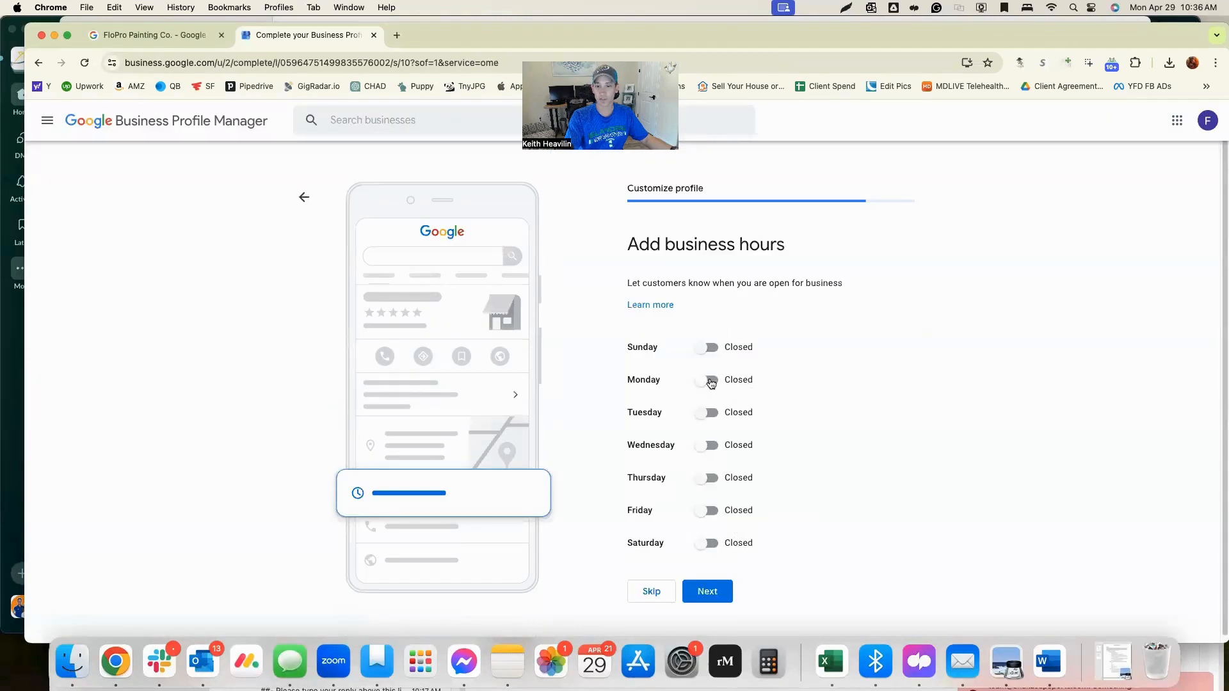
# - Mark Monday through Friday as open in the business hours
pyautogui.click(709, 381)
pyautogui.click(707, 432)
pyautogui.click(708, 486)
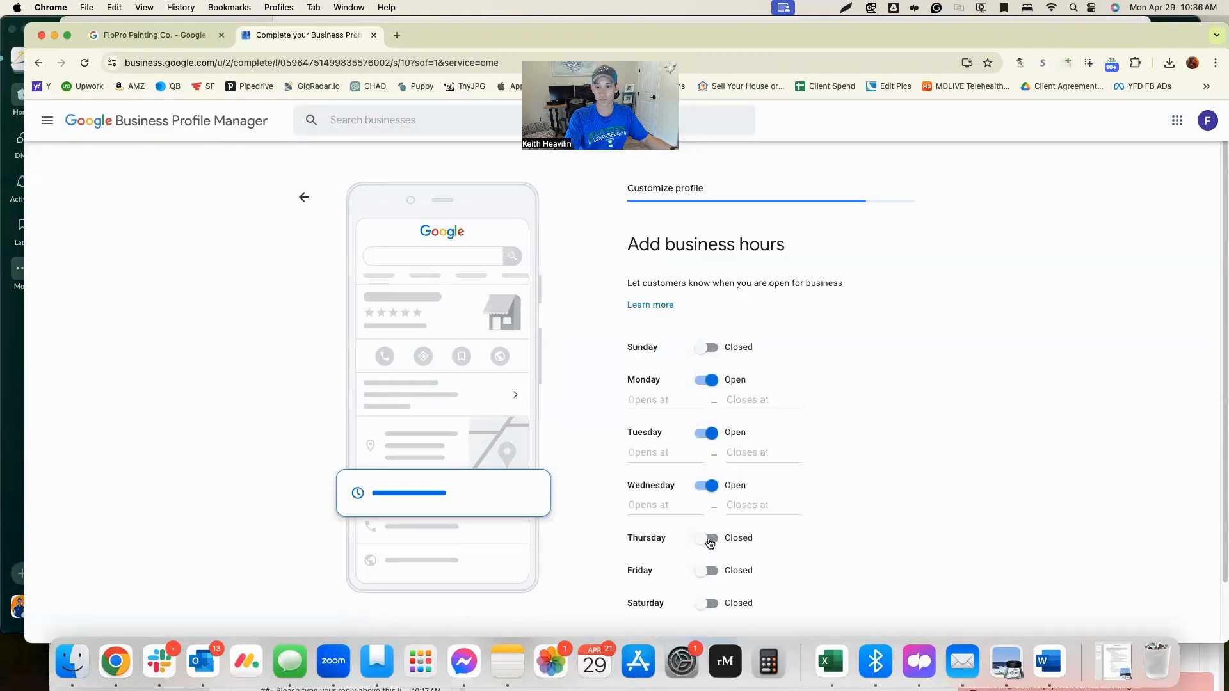
pyautogui.click(707, 539)
pyautogui.click(707, 587)
# - Set Monday's opening time to 8:00 AM
pyautogui.click(644, 402)
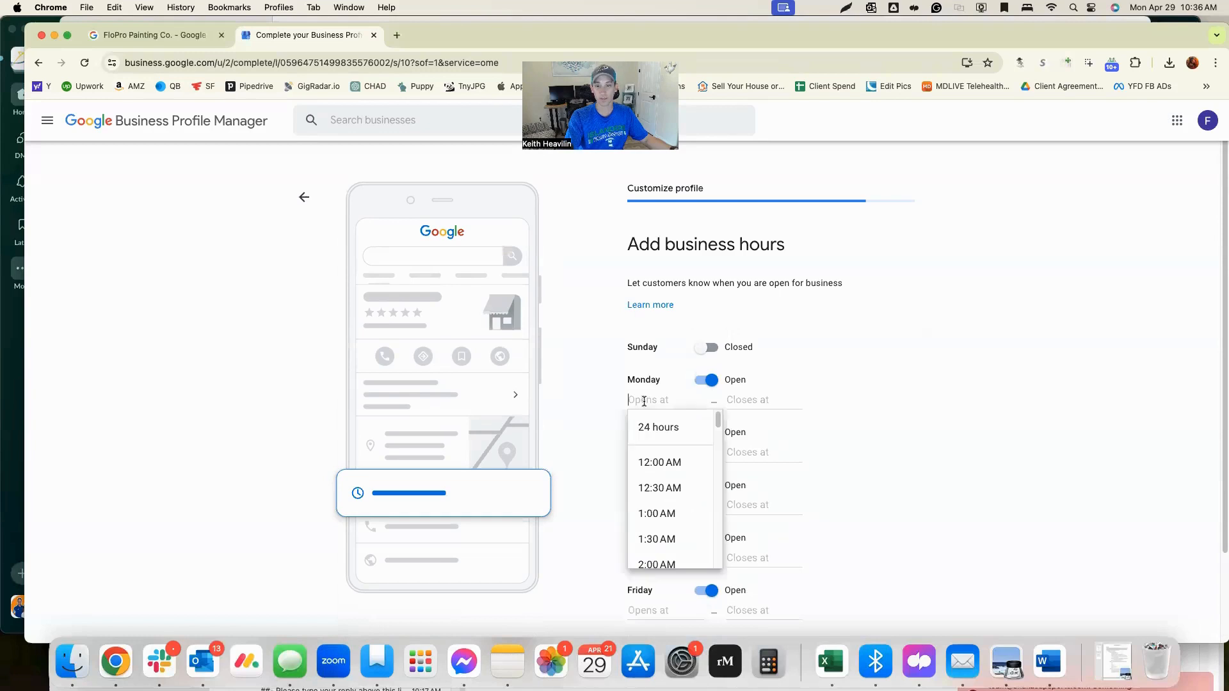
pyautogui.write('*')
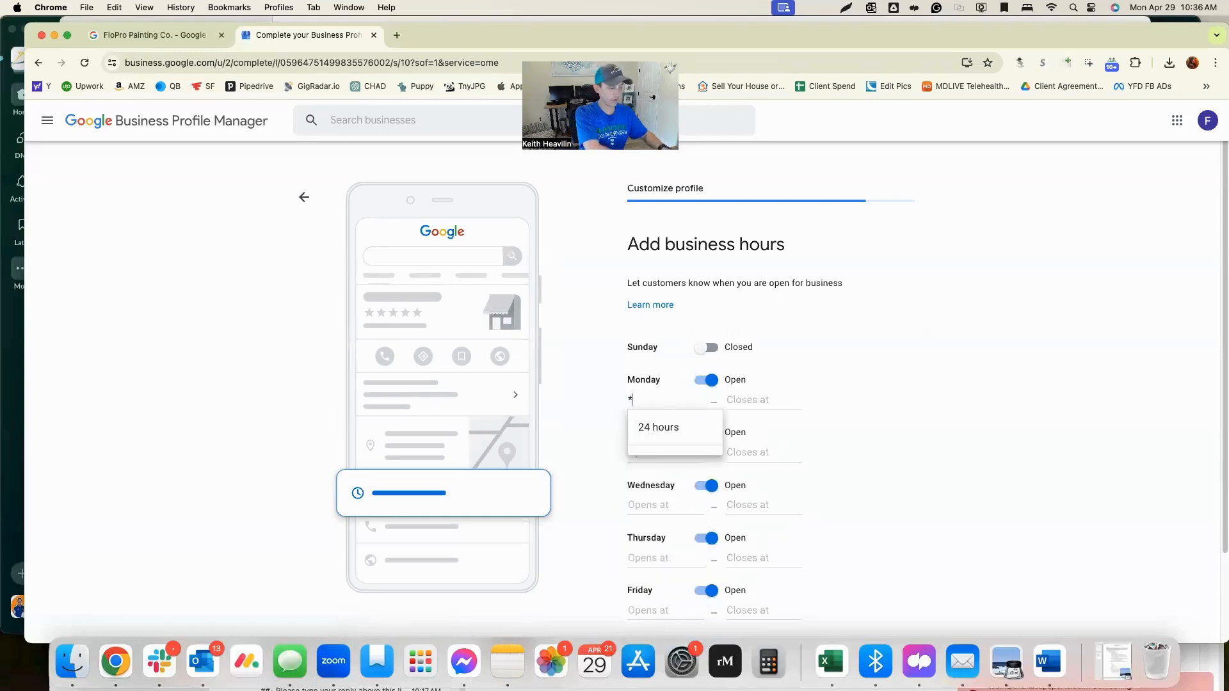
pyautogui.press('BackSpace')
pyautogui.write('8:')
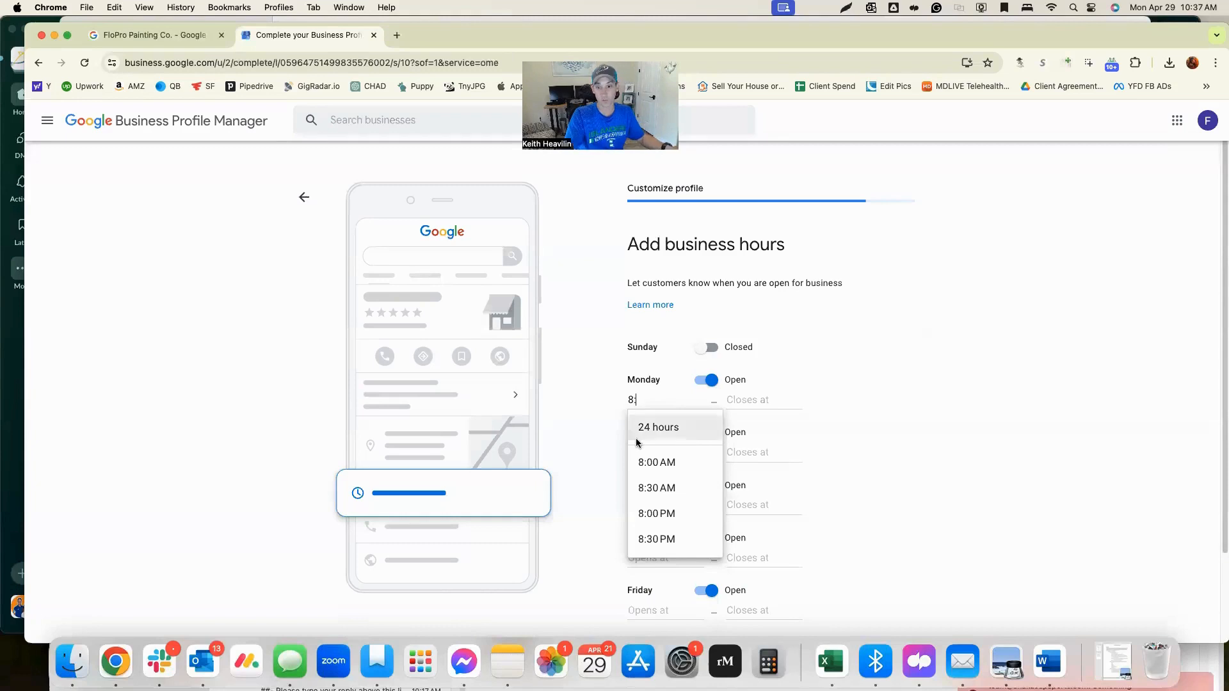
pyautogui.click(645, 460)
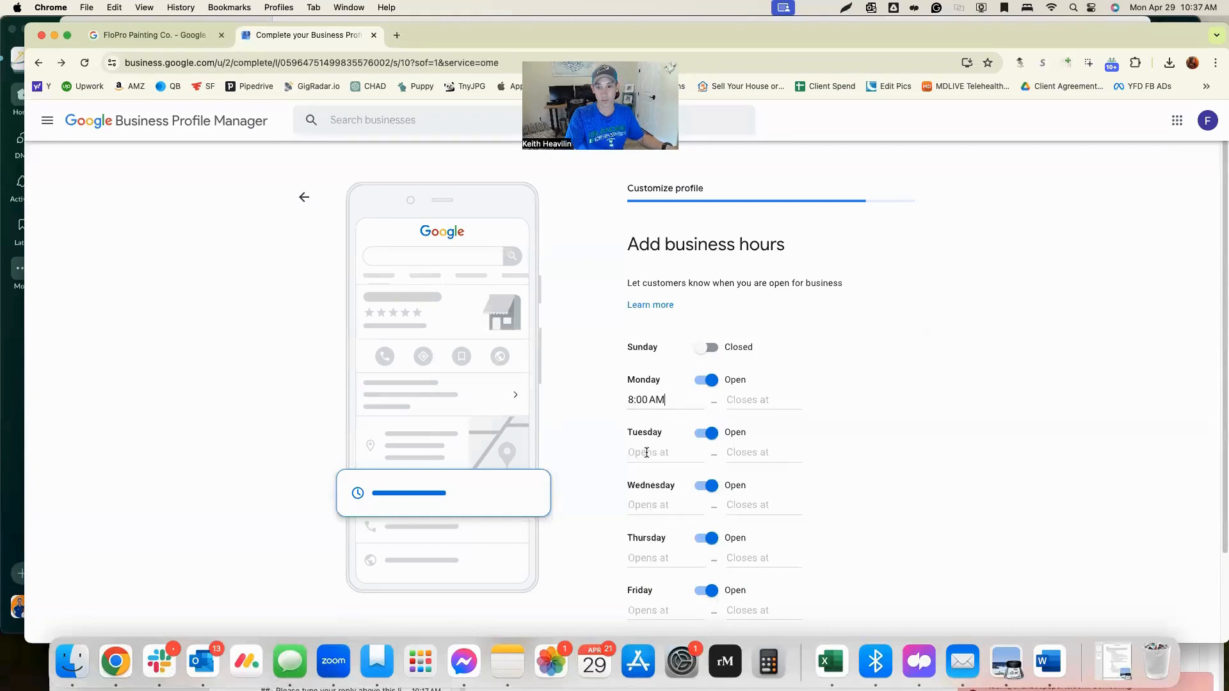
# - Copy Monday's 8:00 AM opening time to Tuesday, Wednesday, Thursday and Friday
pyautogui.tripleClick(641, 401)
pyautogui.press('super+c')
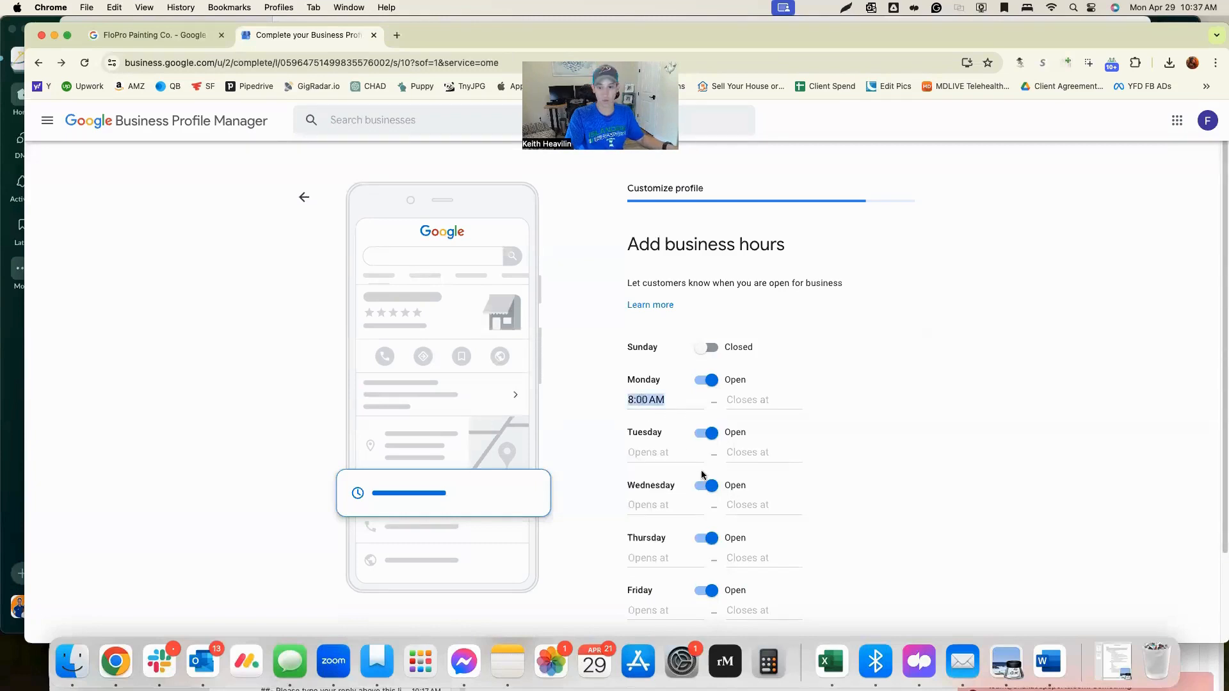
pyautogui.click(654, 452)
pyautogui.press('super+v')
pyautogui.click(624, 504)
pyautogui.press('super+v')
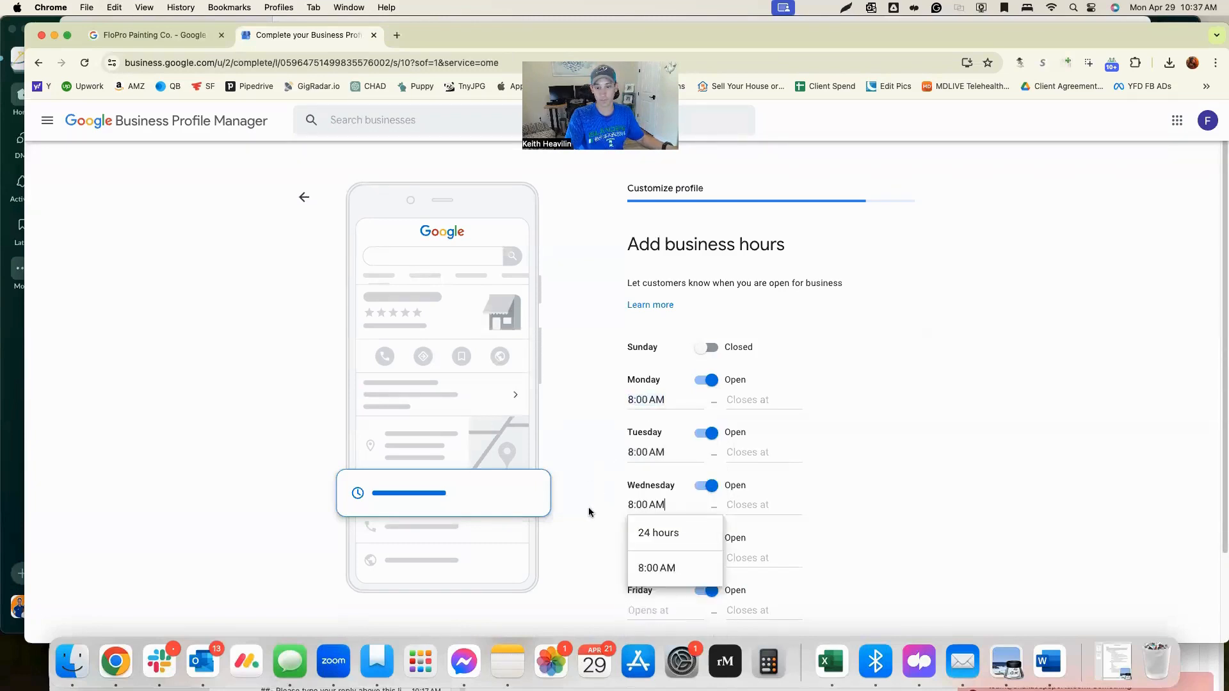
pyautogui.click(588, 508)
pyautogui.scroll(-1, 592, 510)
pyautogui.click(645, 500)
pyautogui.press('super+v')
pyautogui.click(590, 509)
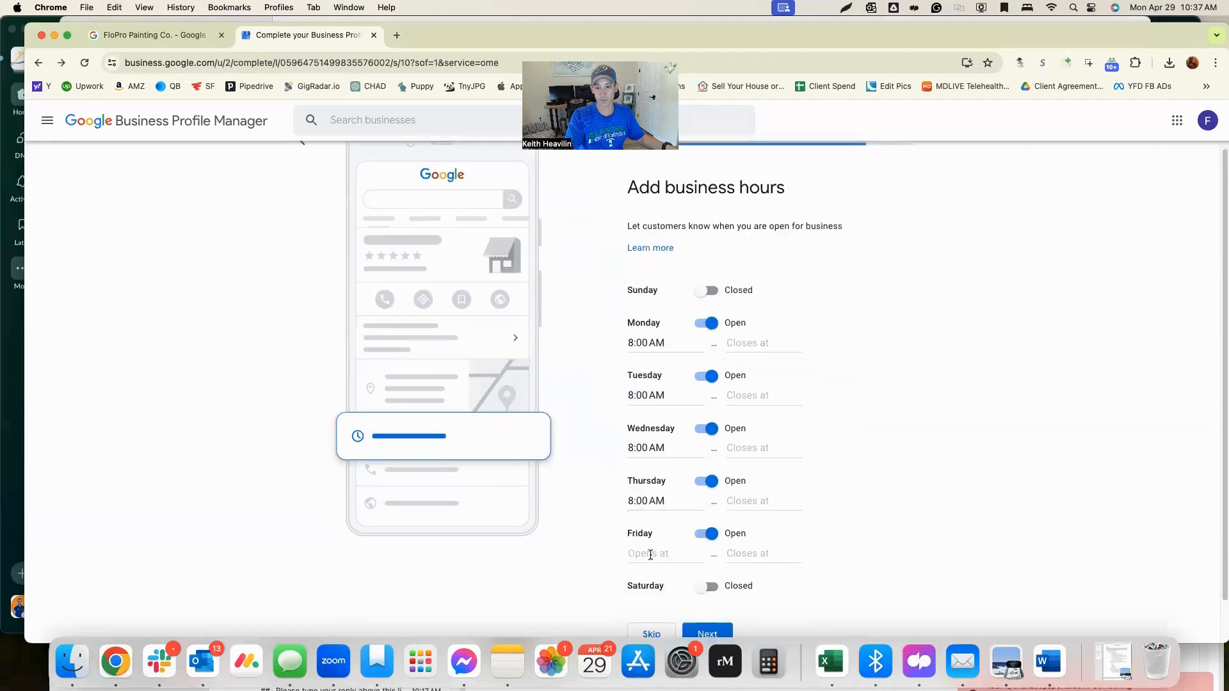
pyautogui.click(650, 554)
pyautogui.press('super+v')
pyautogui.click(582, 550)
# - Set Monday's closing time to 5:00 PM
pyautogui.click(758, 343)
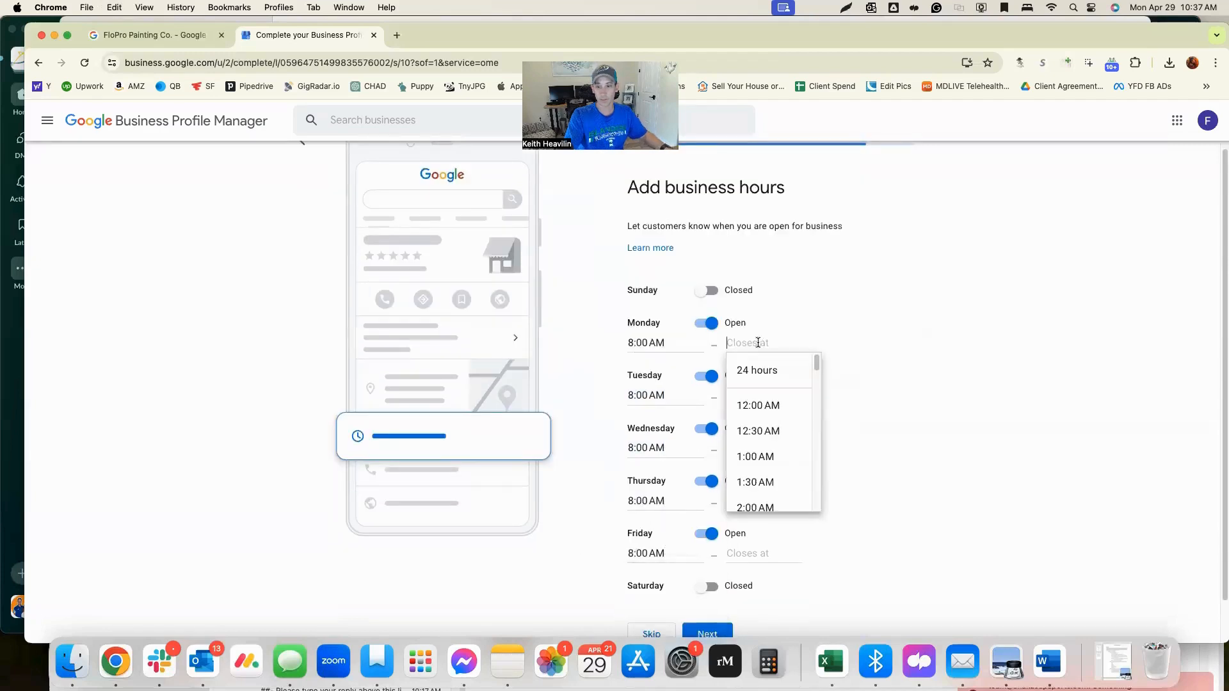
pyautogui.write('5')
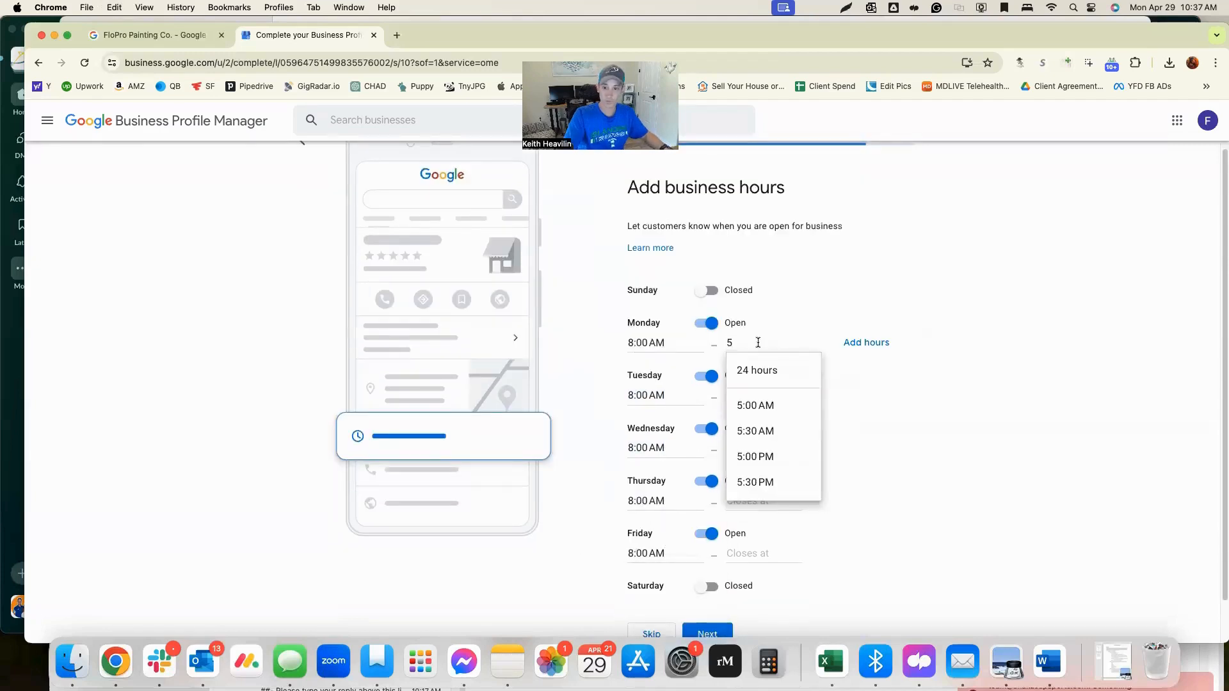
pyautogui.click(757, 457)
# - Copy Monday's 5:00 PM closing time to Tuesday through Friday and submit the business hours
pyautogui.tripleClick(749, 339)
pyautogui.press('super+c')
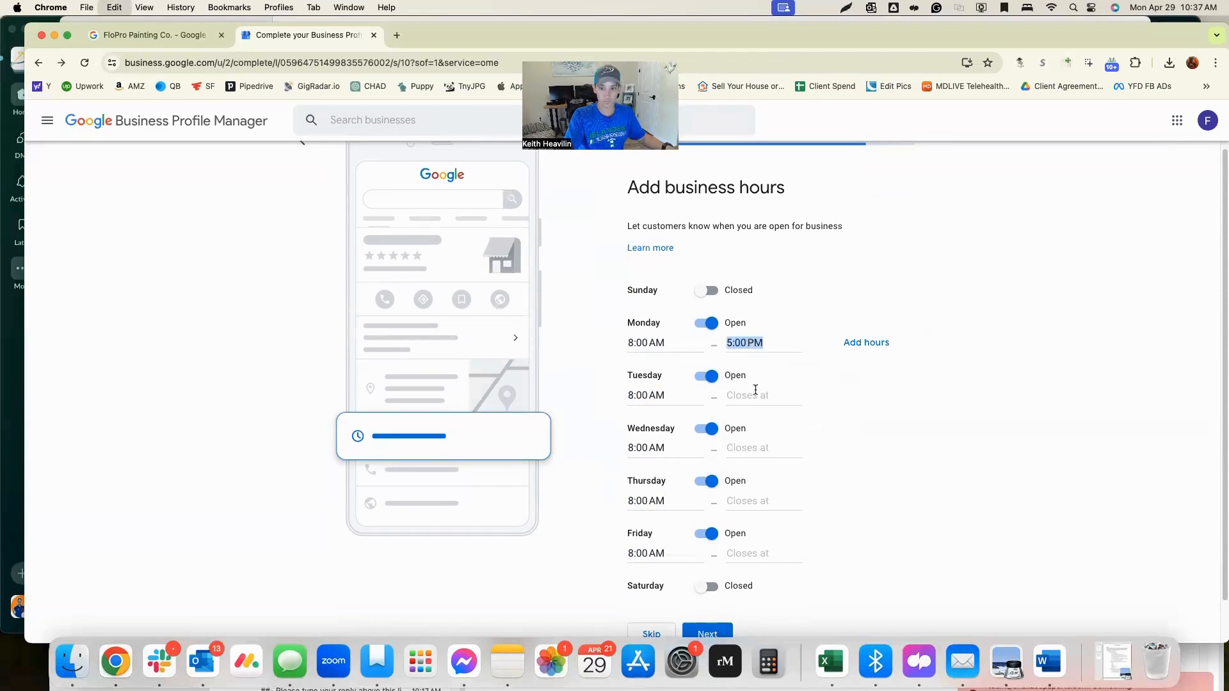
pyautogui.click(749, 395)
pyautogui.press('super+v')
pyautogui.click(888, 428)
pyautogui.click(761, 449)
pyautogui.press('super+v')
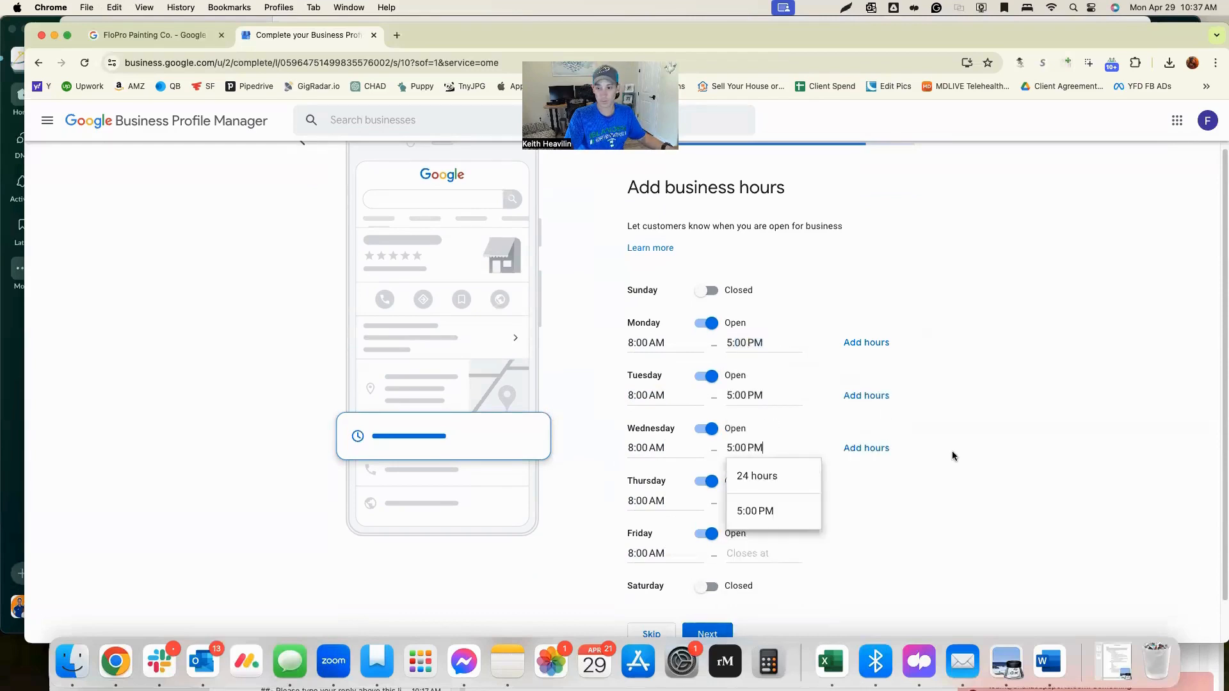
pyautogui.click(952, 452)
pyautogui.scroll(-2, 940, 456)
pyautogui.click(759, 452)
pyautogui.press('super+v')
pyautogui.click(934, 470)
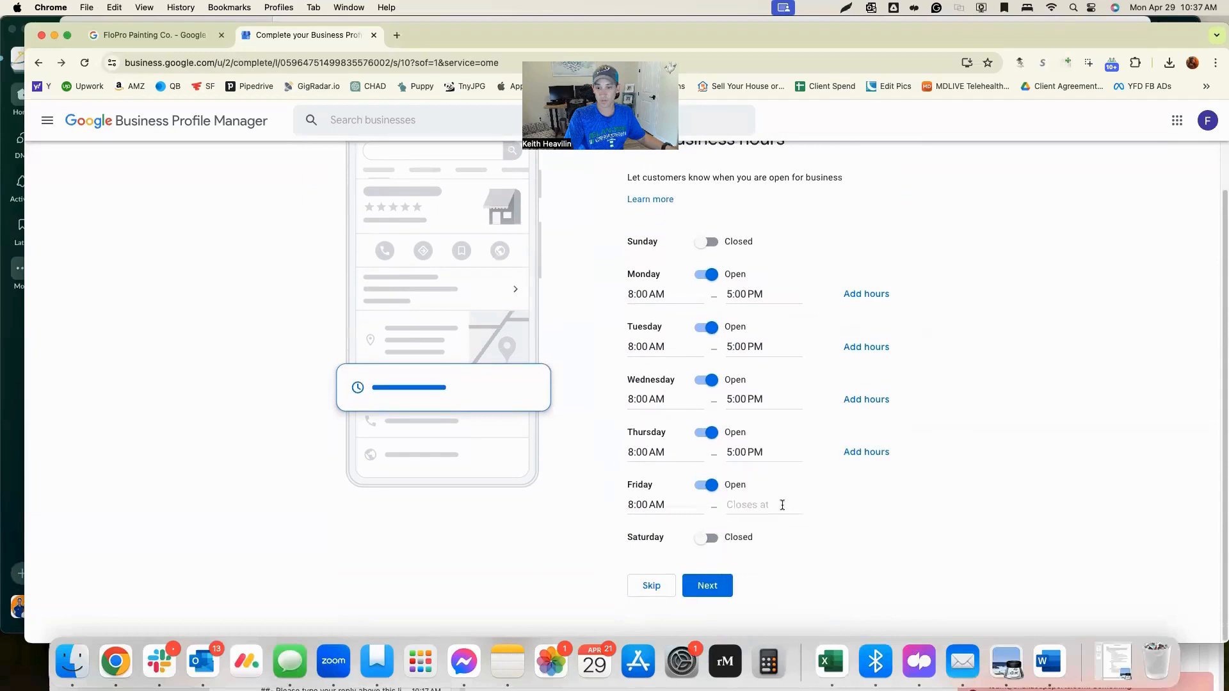
pyautogui.click(745, 506)
pyautogui.press('super+v')
pyautogui.click(724, 590)
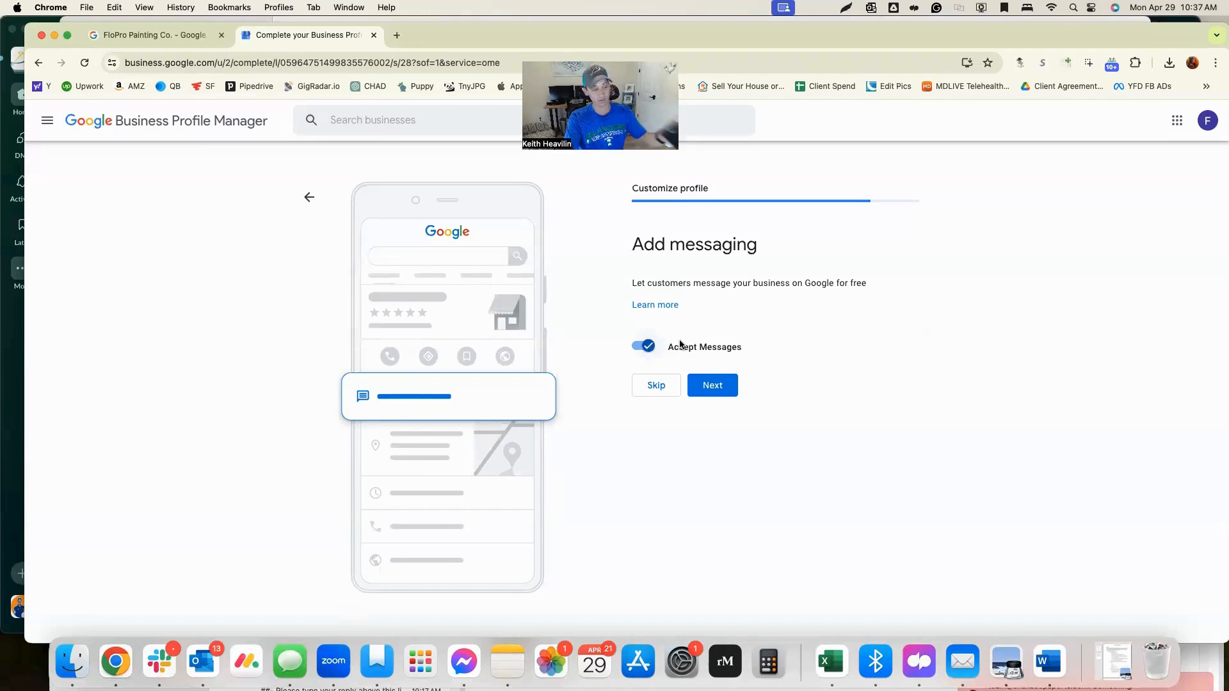
# - Continue with customer messages accepted, and submit "blah blah" as the business description
pyautogui.click(712, 384)
pyautogui.click(706, 390)
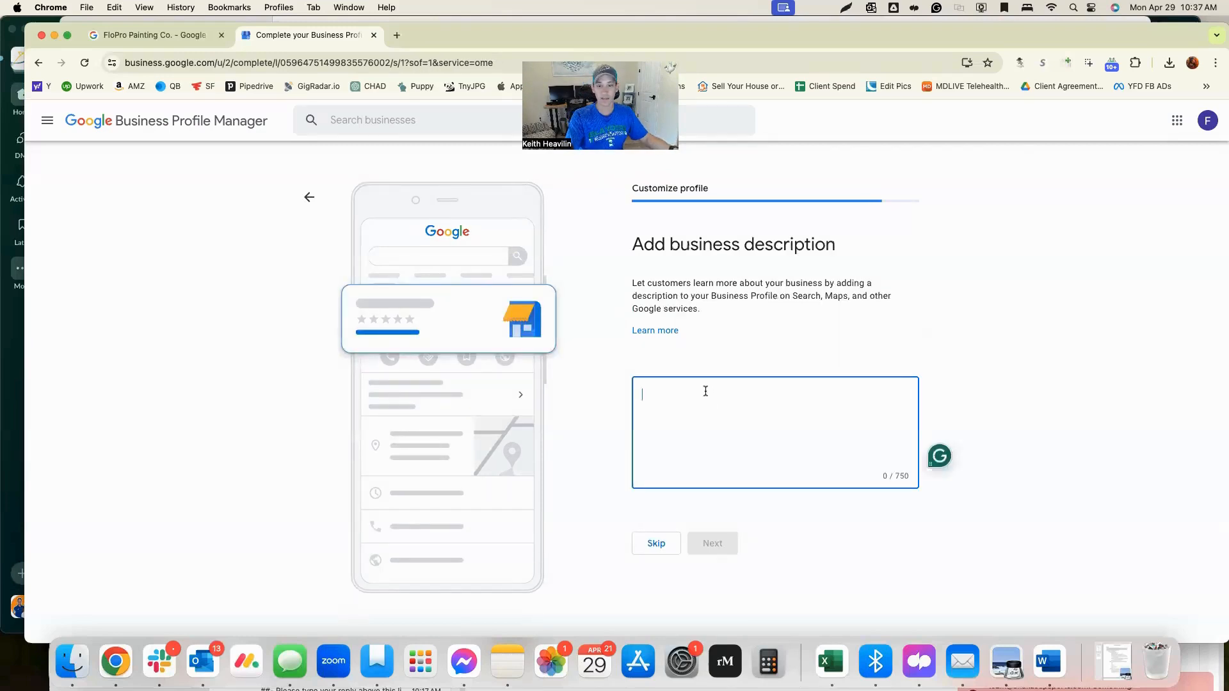
pyautogui.write('blah b')
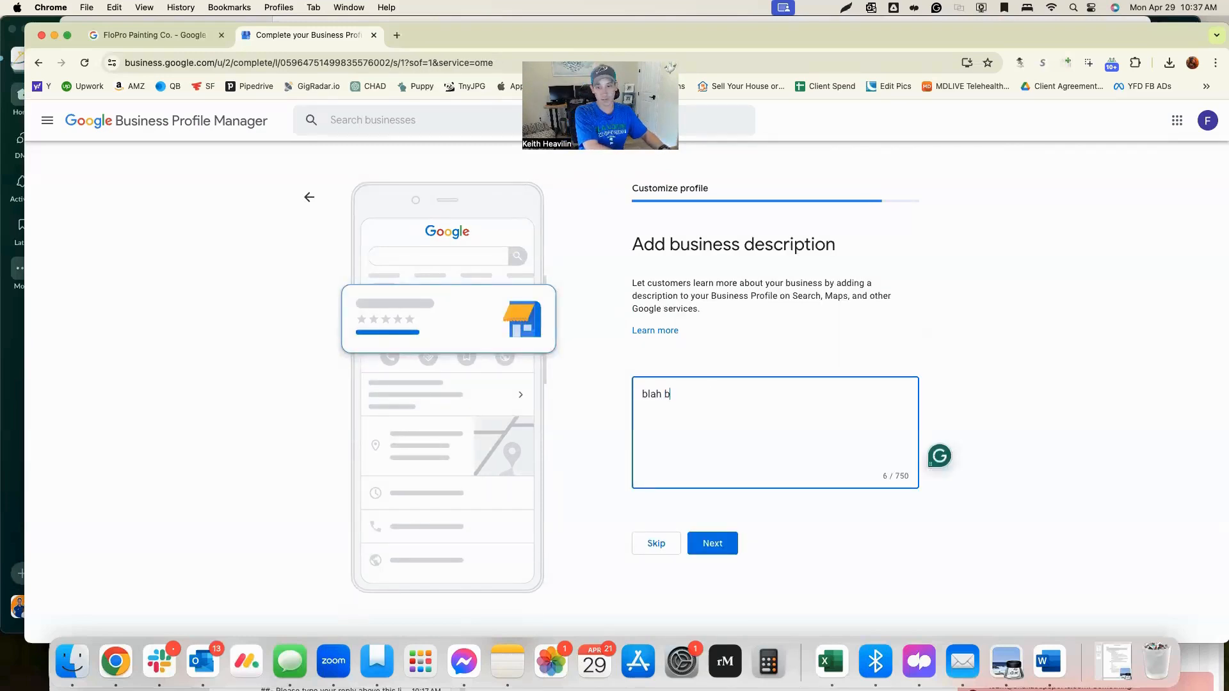
pyautogui.write('lah')
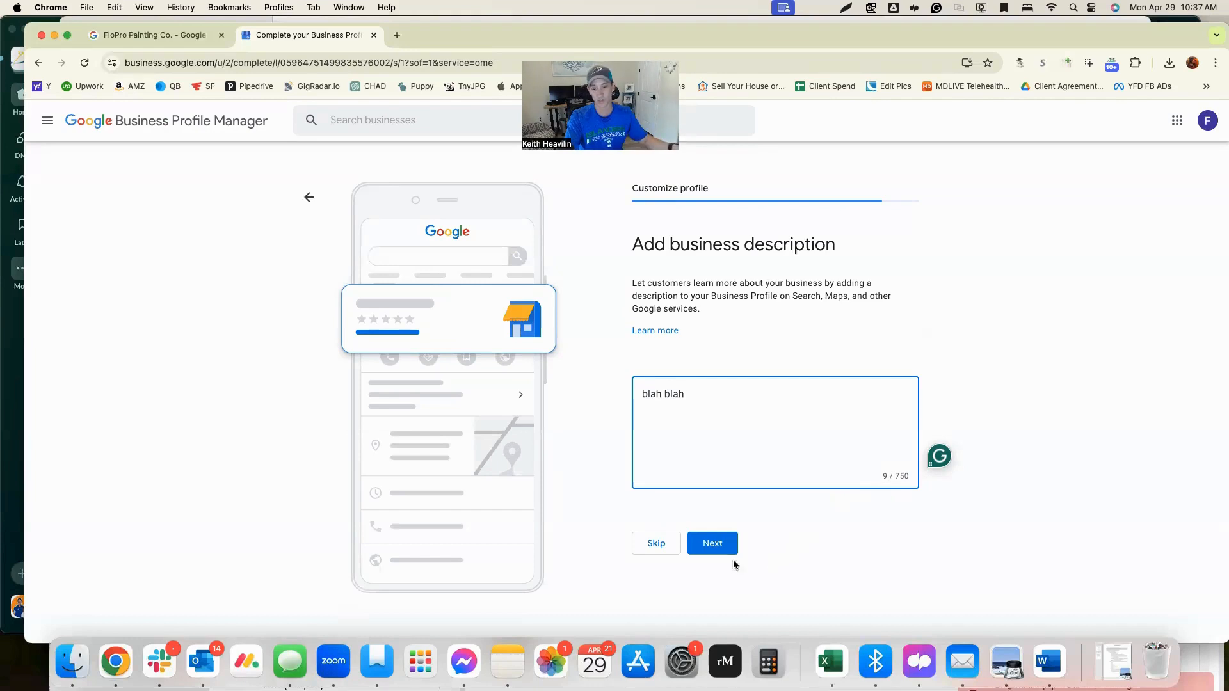
pyautogui.click(713, 545)
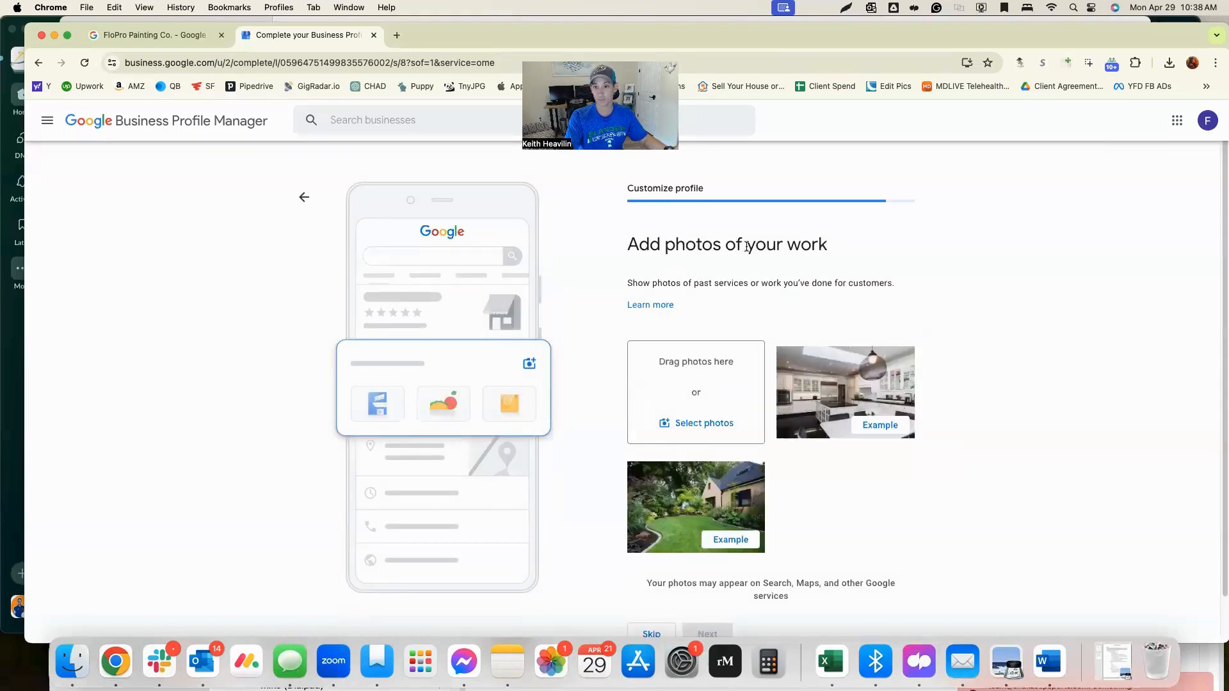
# - Skip adding photos of past work and skip the $500 advertising credit offer
pyautogui.click(703, 423)
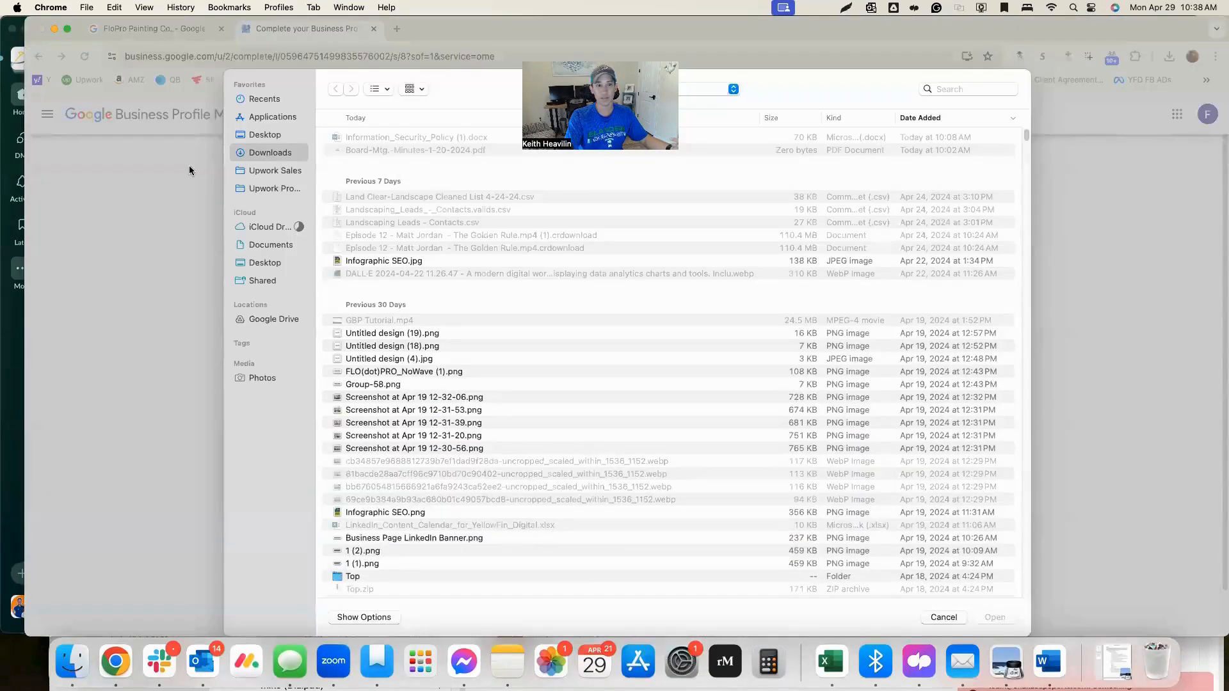
pyautogui.click(943, 617)
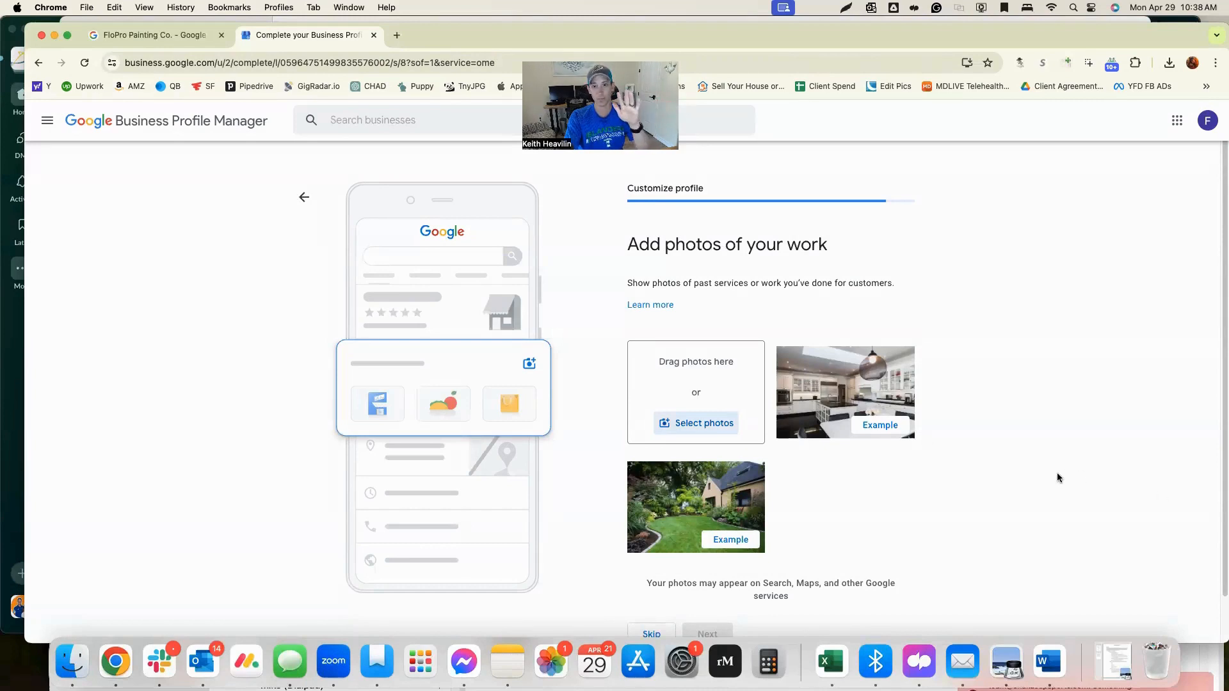
pyautogui.scroll(-1, 1060, 478)
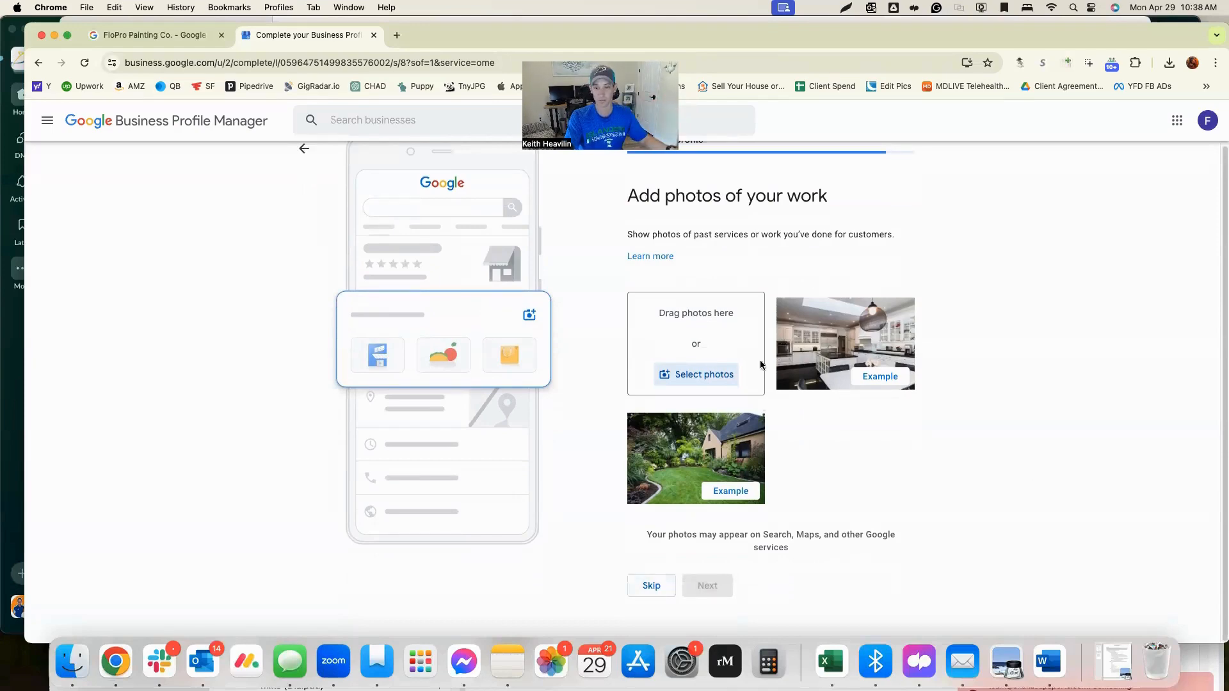
pyautogui.click(651, 584)
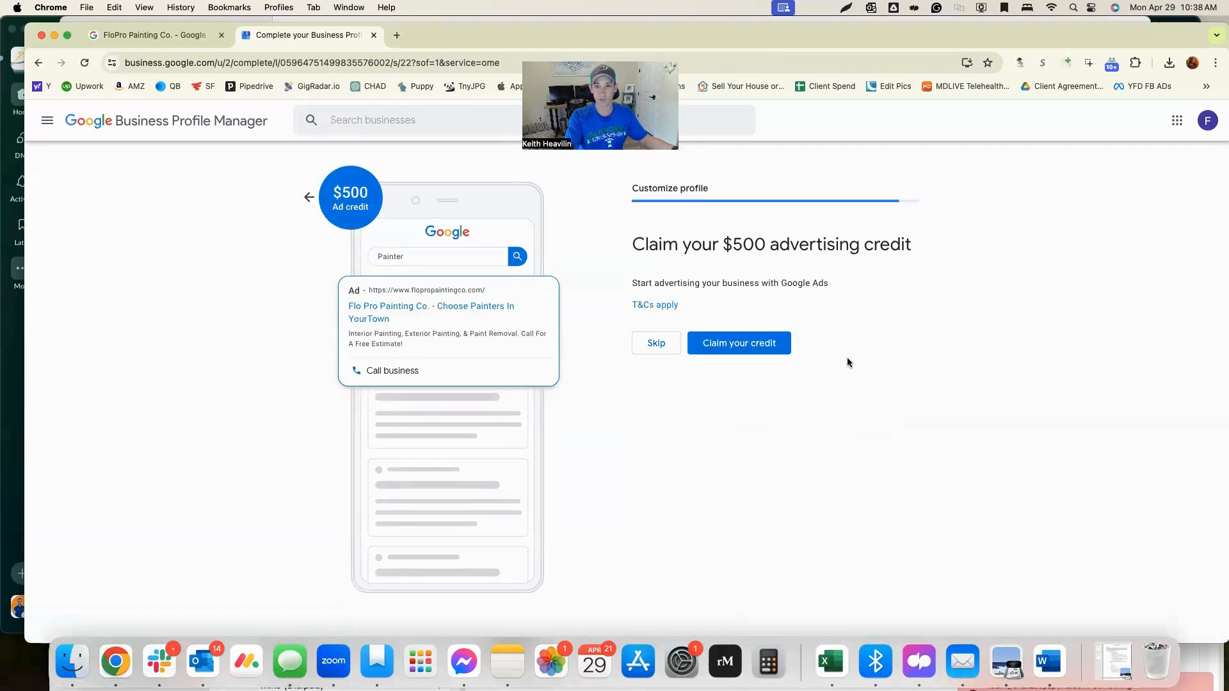
pyautogui.click(647, 354)
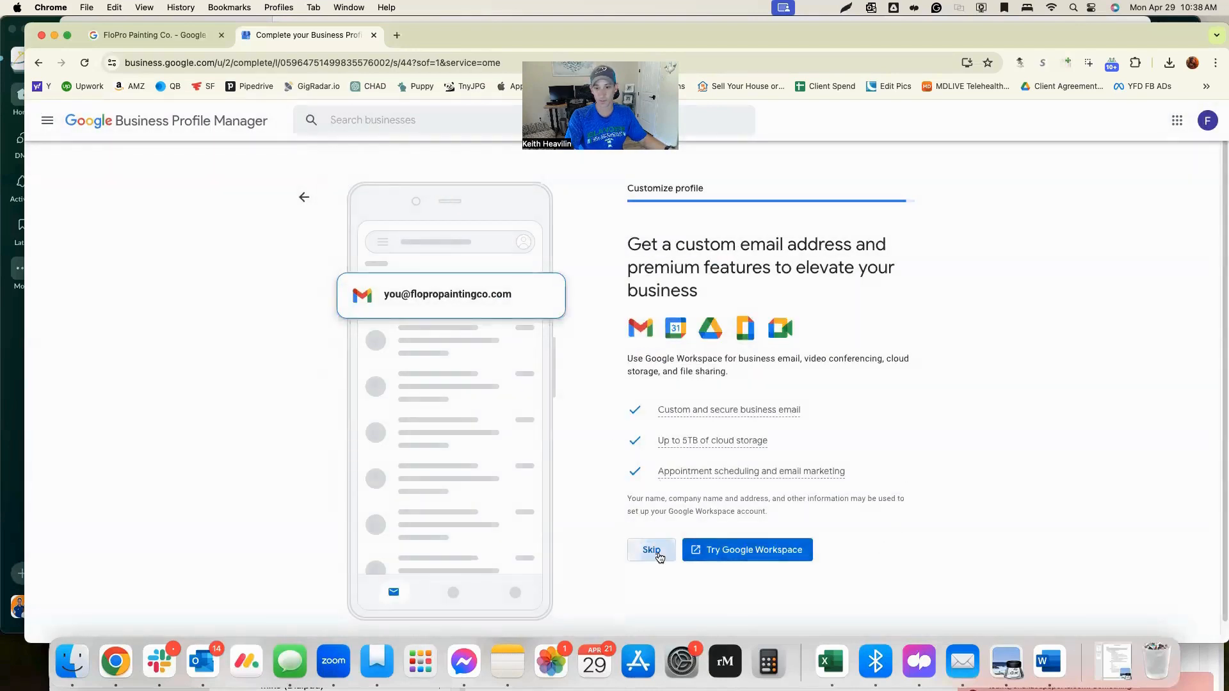
# - Skip the Google Workspace custom email offer and continue past the verification notice to finish customizing the profile
pyautogui.click(648, 550)
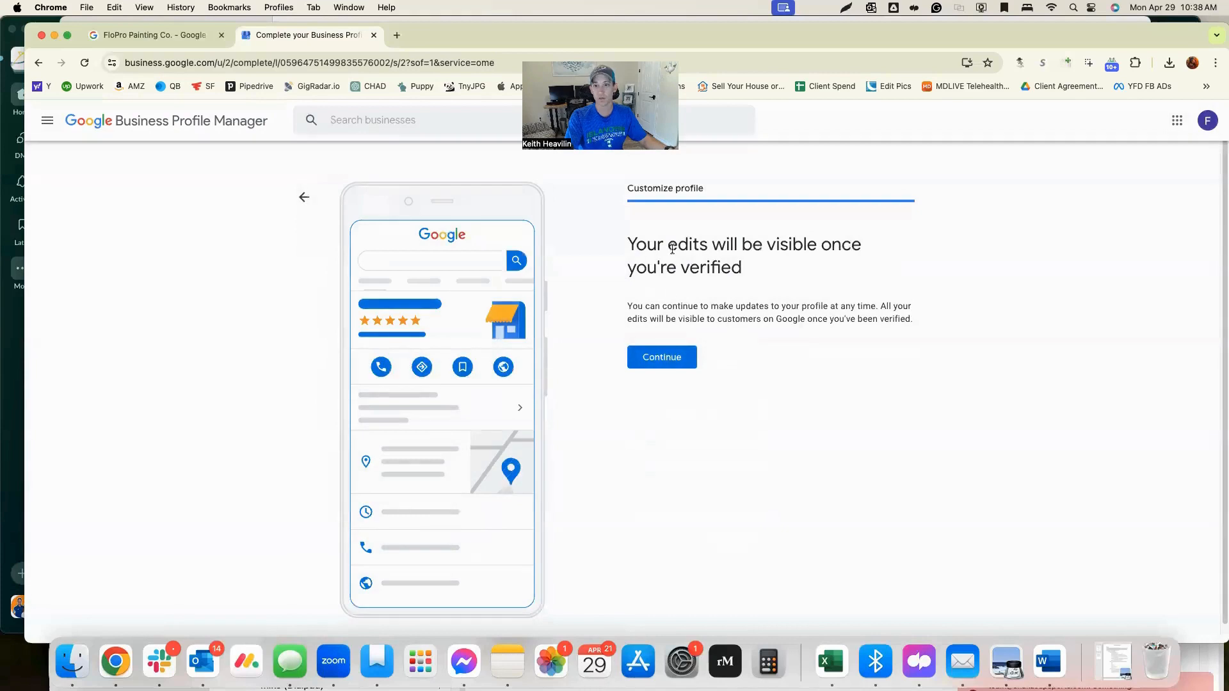
pyautogui.click(663, 366)
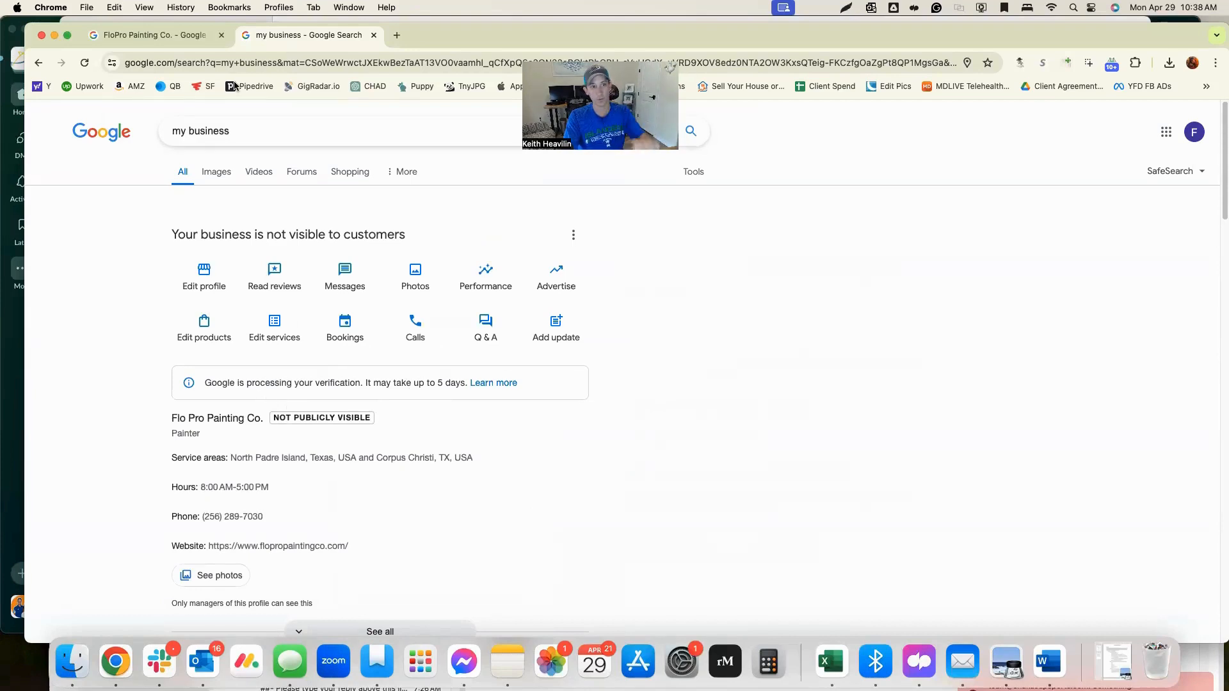
# - Compare the existing FloPro Painting Co. profile, including its photos, with the newly created Flo Pro Painting Co. profile
pyautogui.click(154, 34)
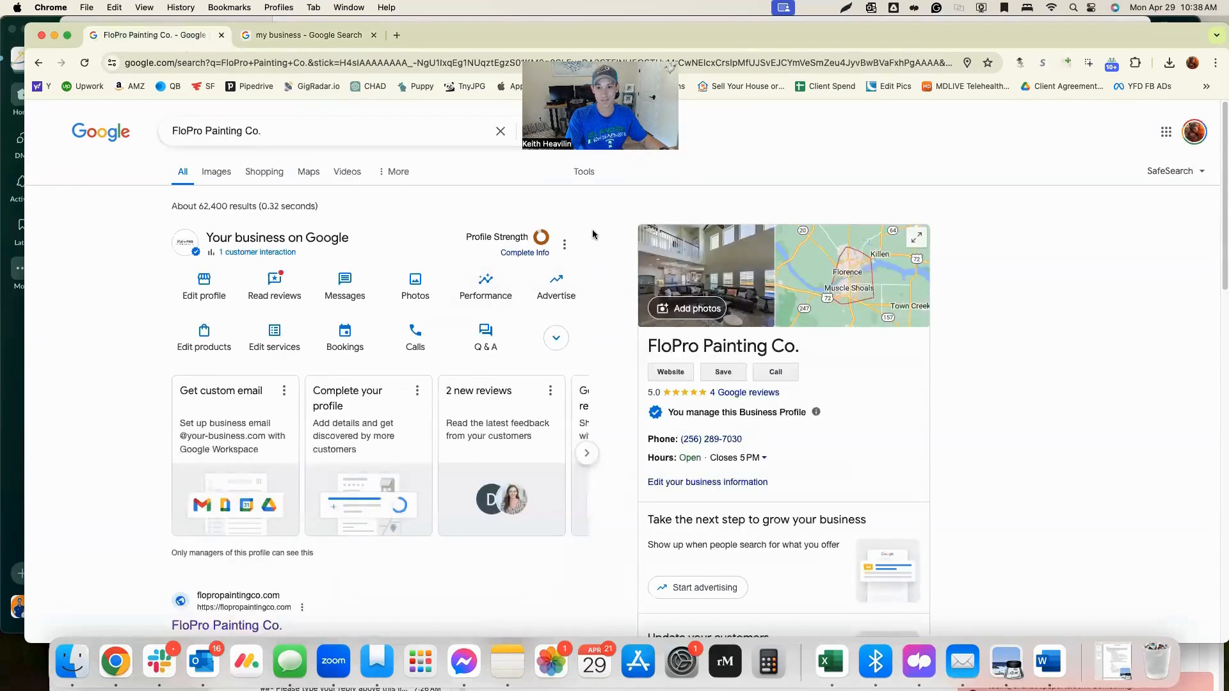
pyautogui.click(718, 267)
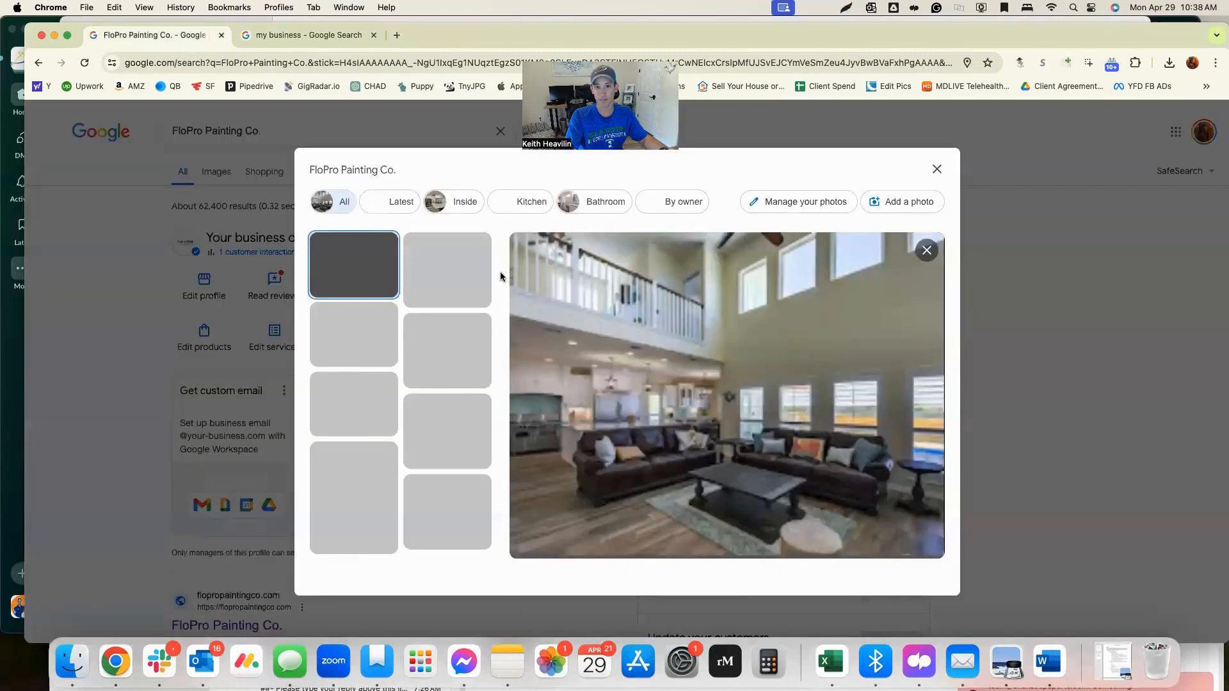
pyautogui.click(936, 169)
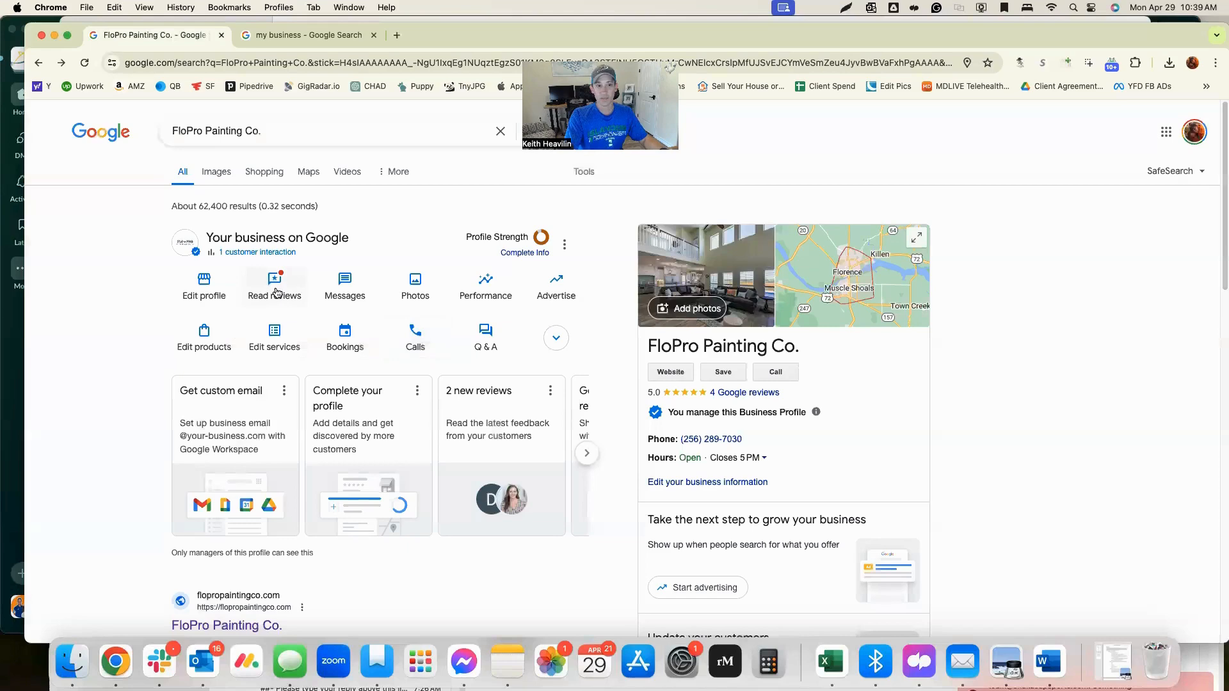
pyautogui.click(284, 37)
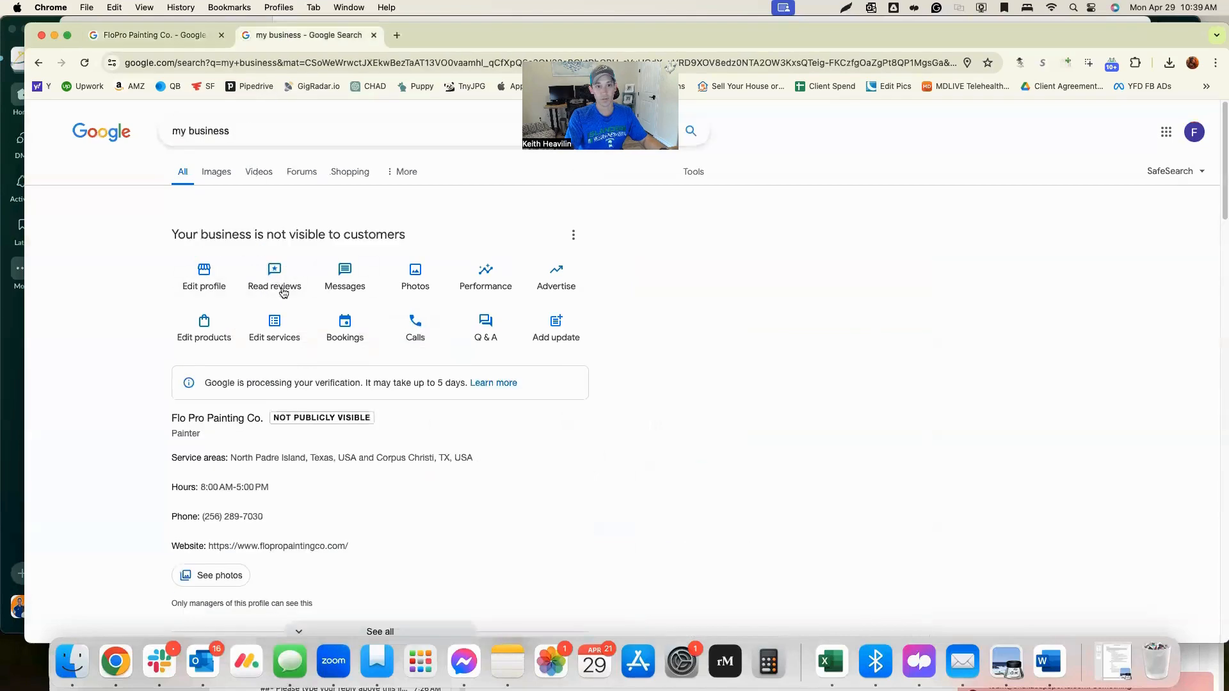
pyautogui.click(178, 38)
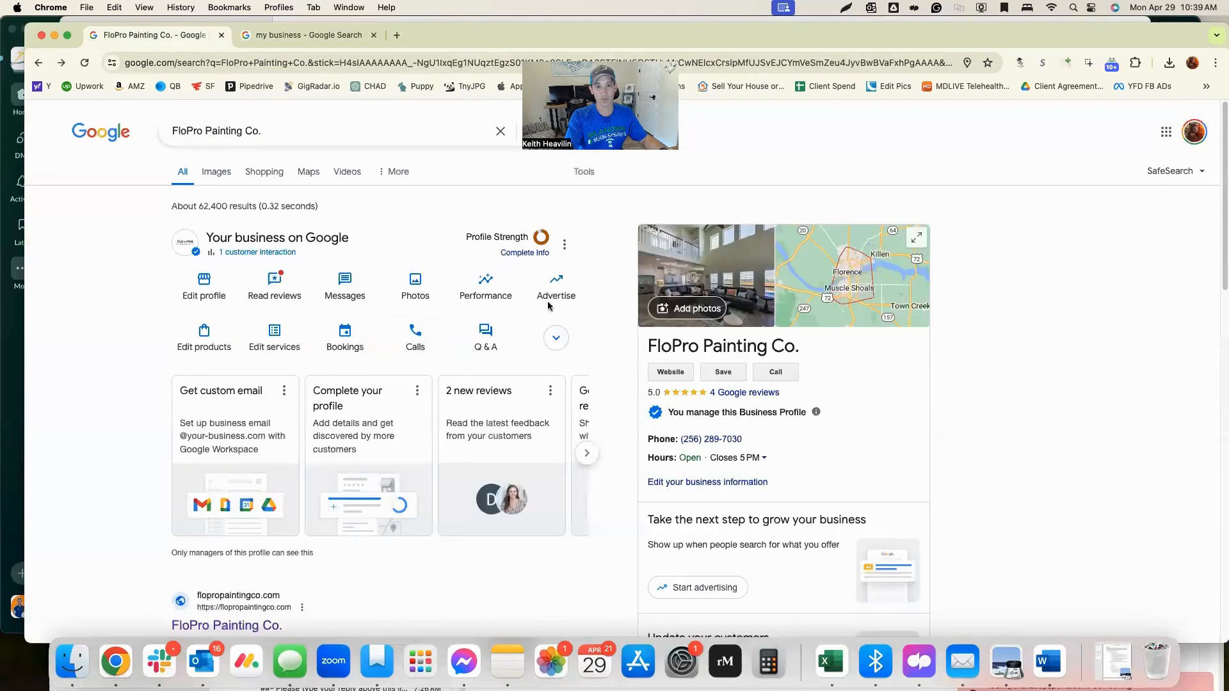
# - Look through the existing profile's completion suggestions as far as the Google Ads offer, and exit without signing up
pyautogui.click(525, 254)
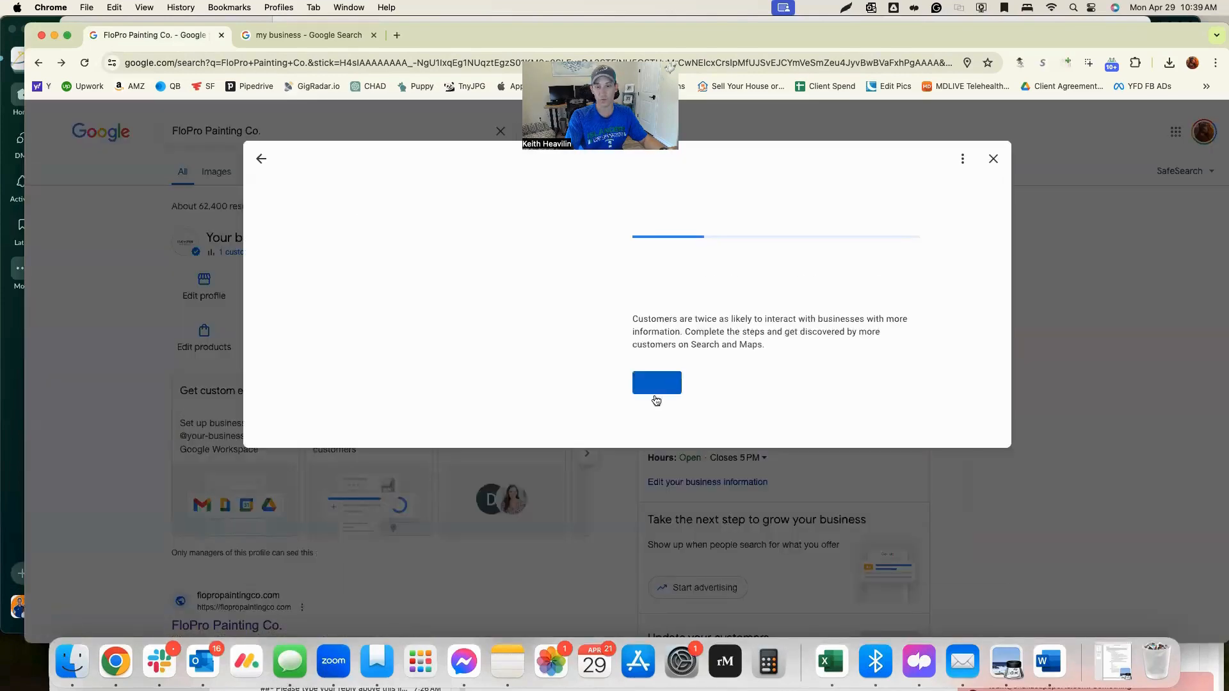
pyautogui.click(645, 380)
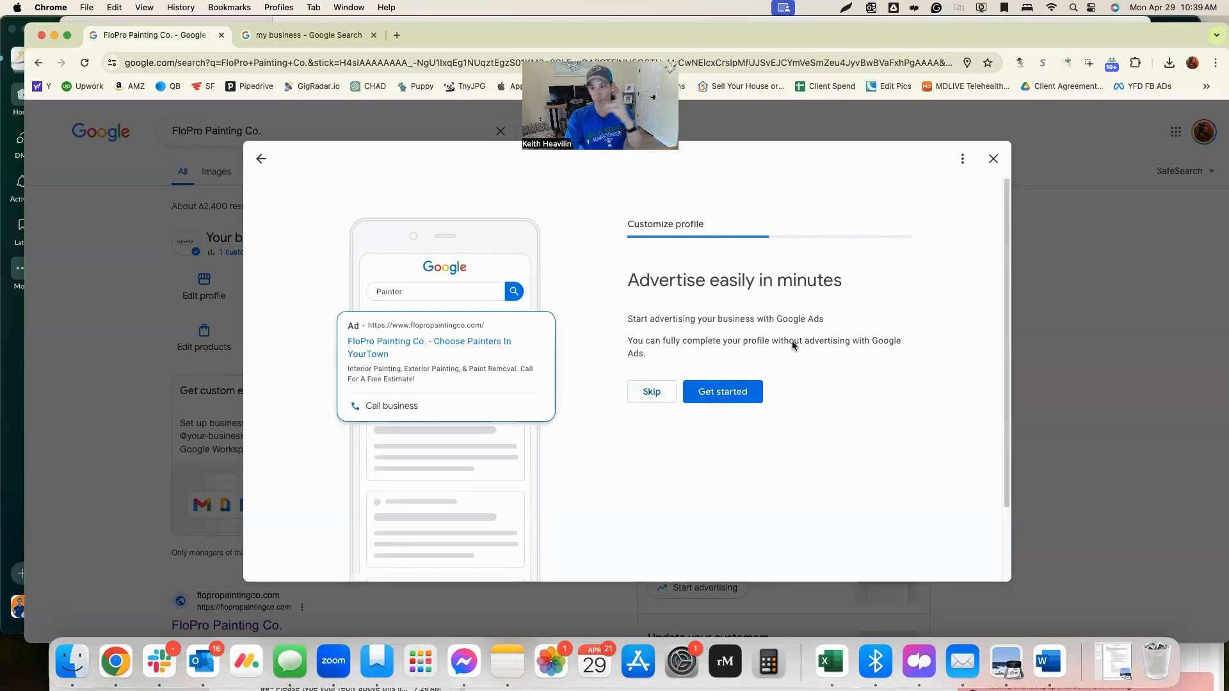
pyautogui.click(994, 158)
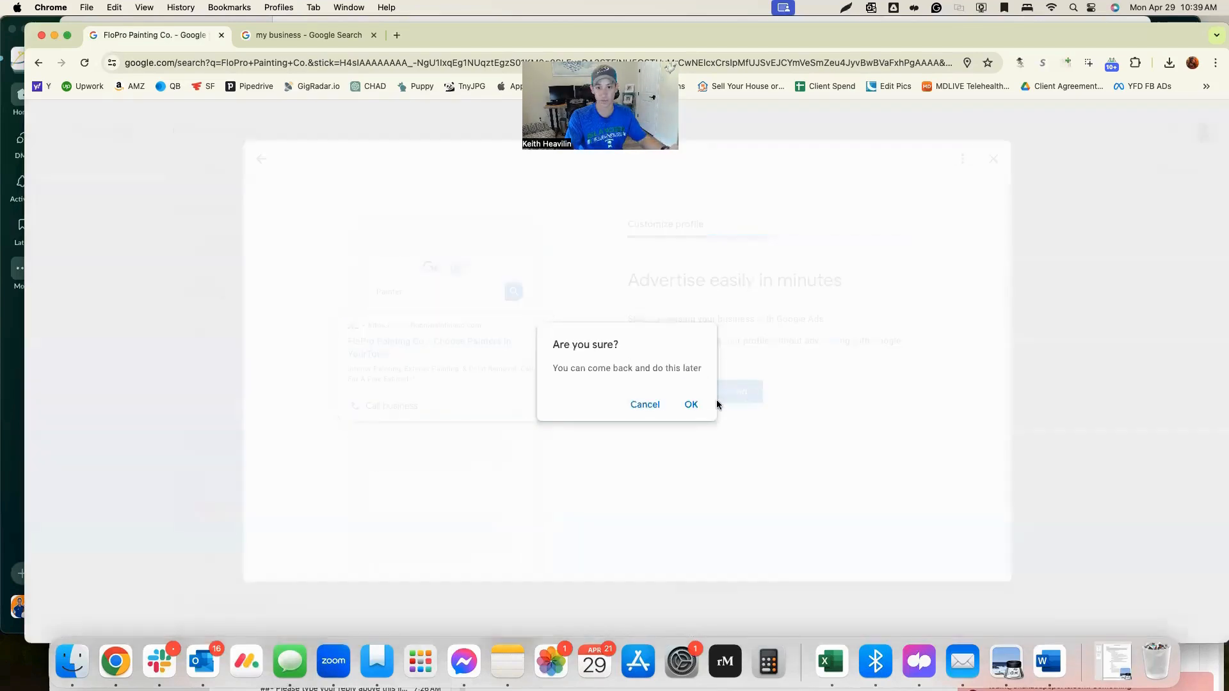
pyautogui.click(716, 400)
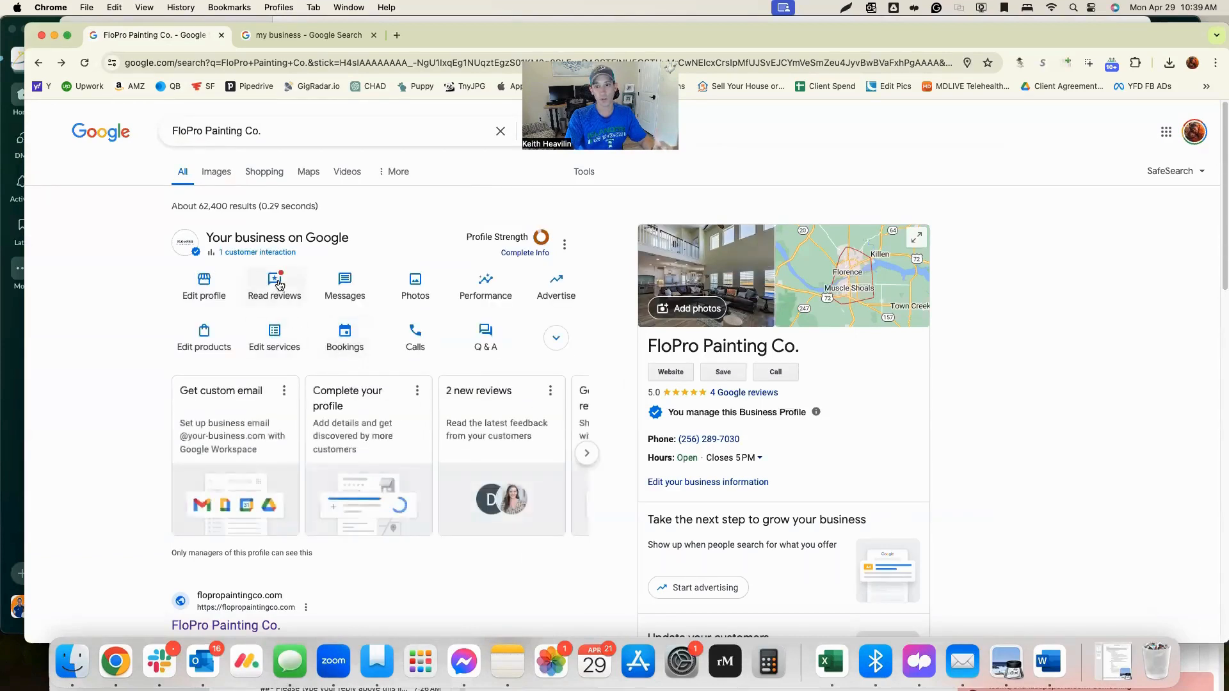
# - Copy the customer review link for FloPro Painting Co. from its reviews and close the reviews
pyautogui.click(279, 284)
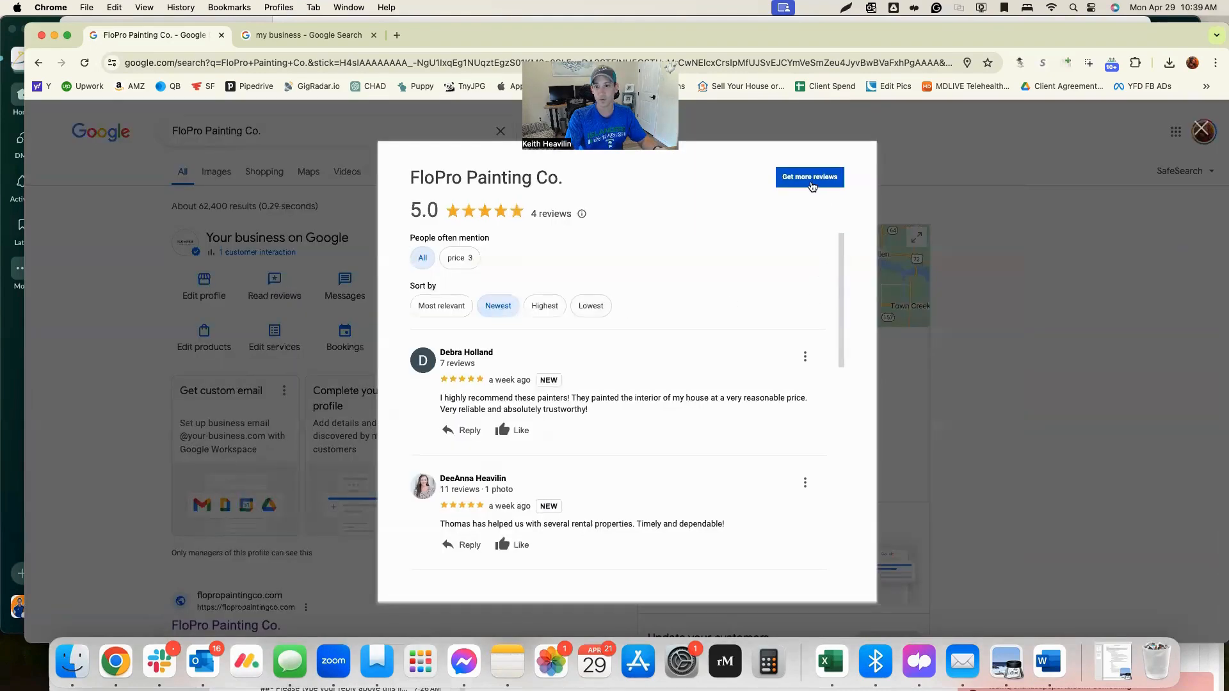
pyautogui.click(810, 183)
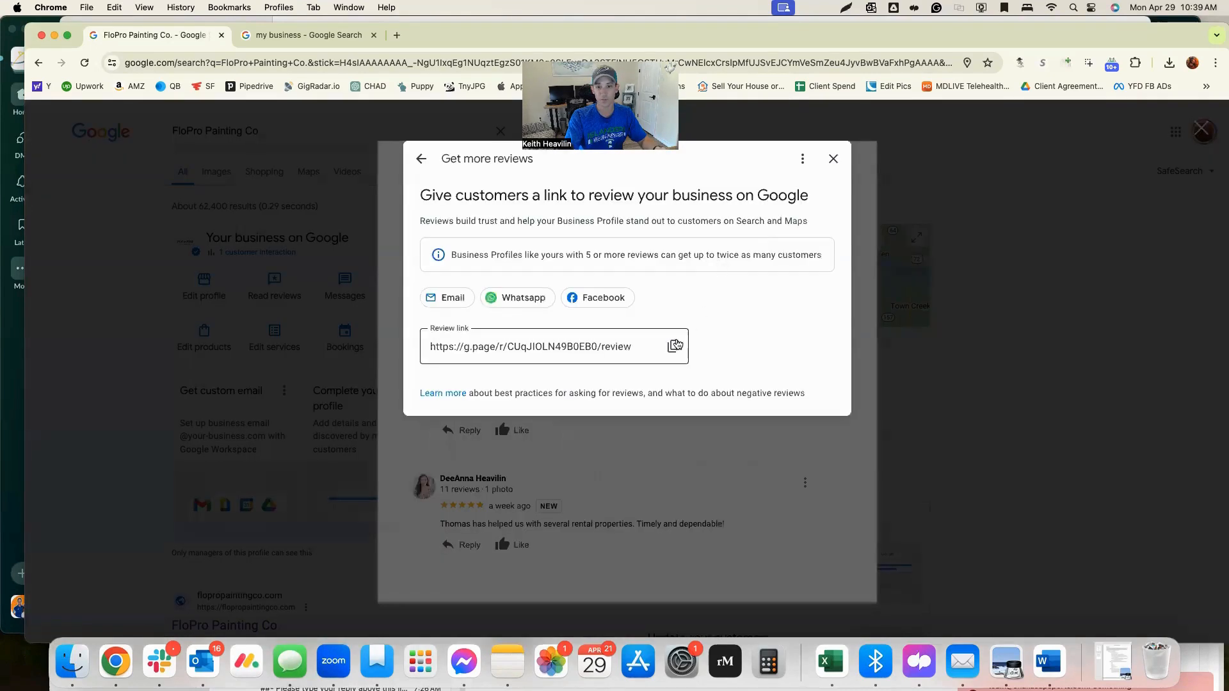
pyautogui.click(671, 345)
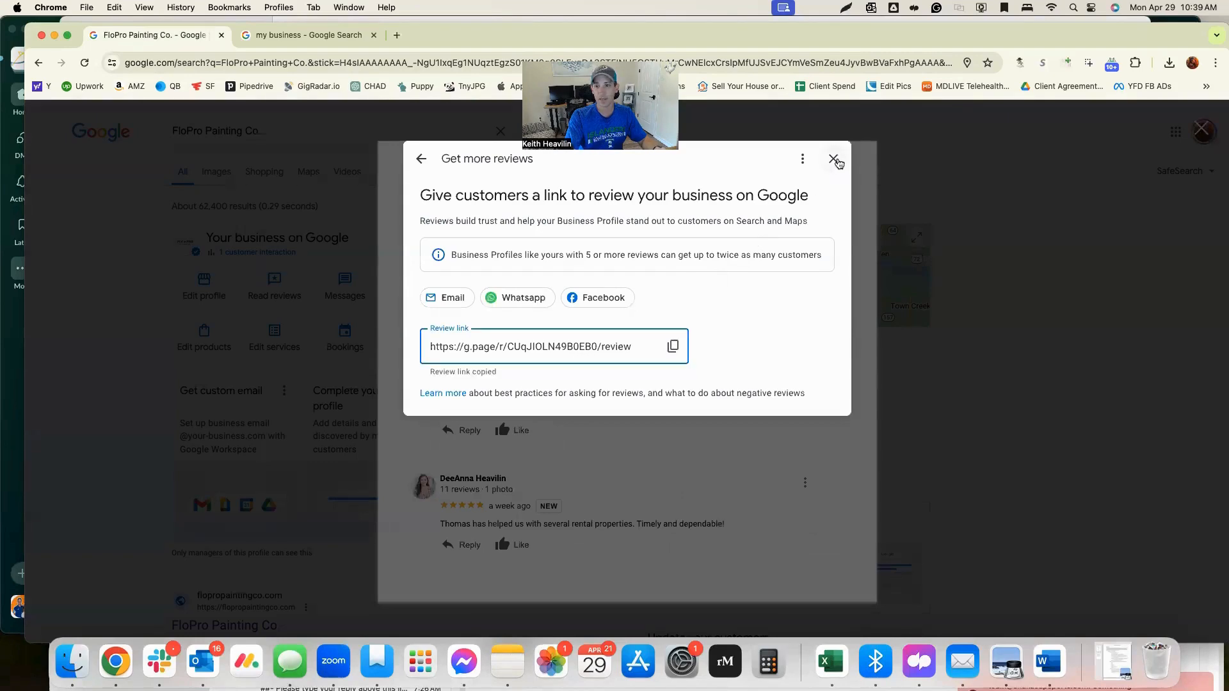
pyautogui.click(833, 158)
pyautogui.click(937, 204)
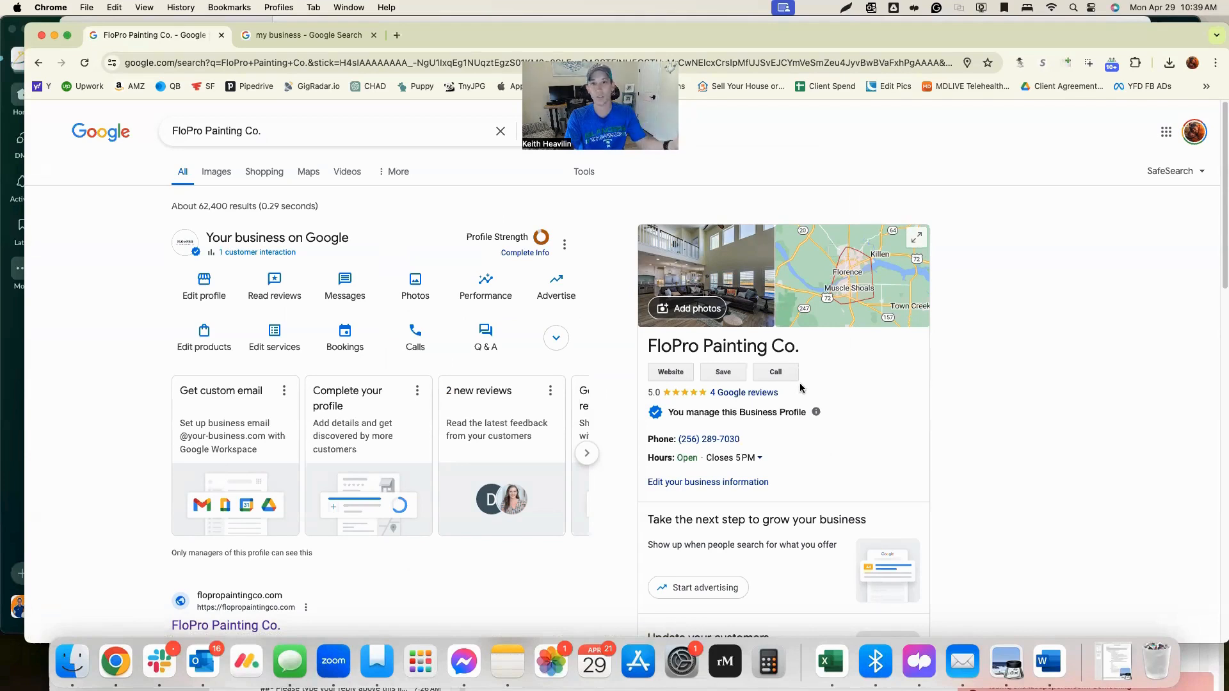
# - Turn on call history for FloPro Painting Co. and check which time periods it offers
pyautogui.click(566, 344)
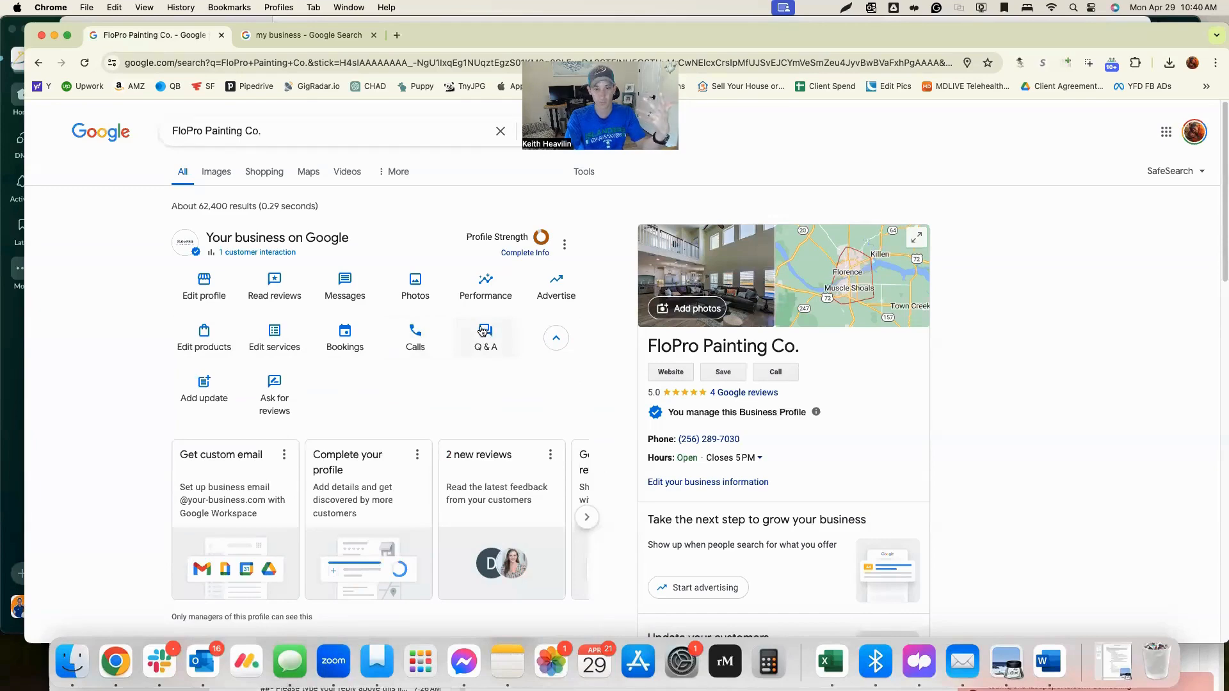
pyautogui.click(416, 339)
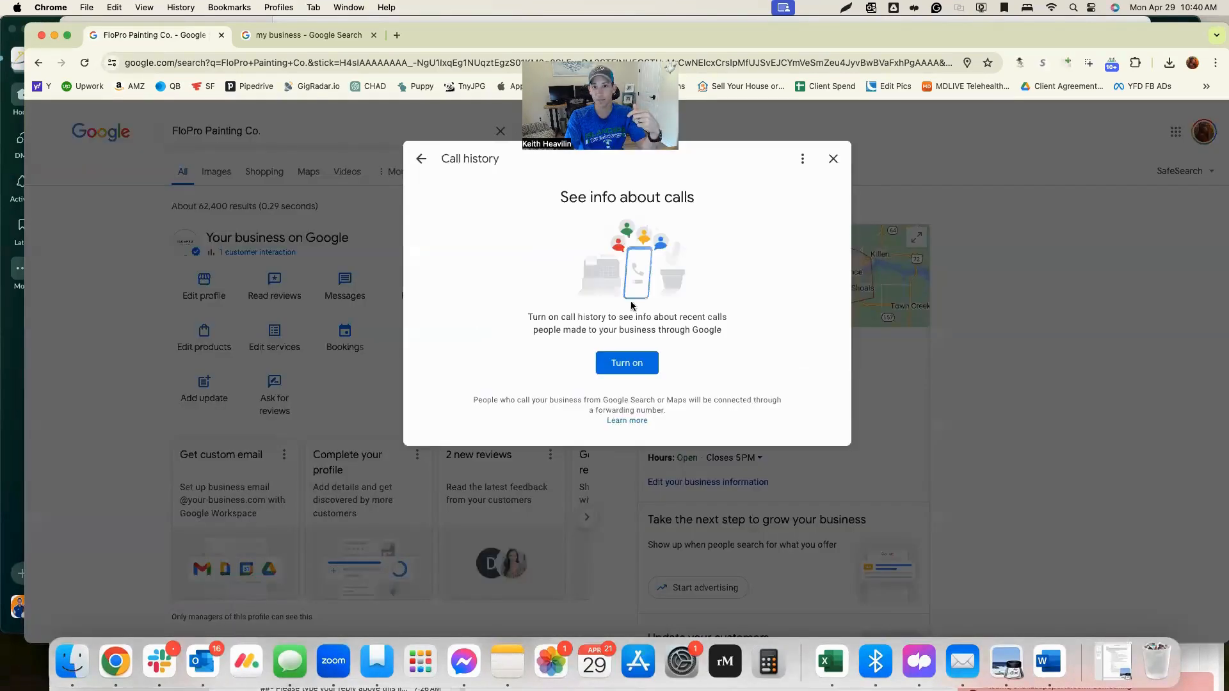
pyautogui.click(622, 365)
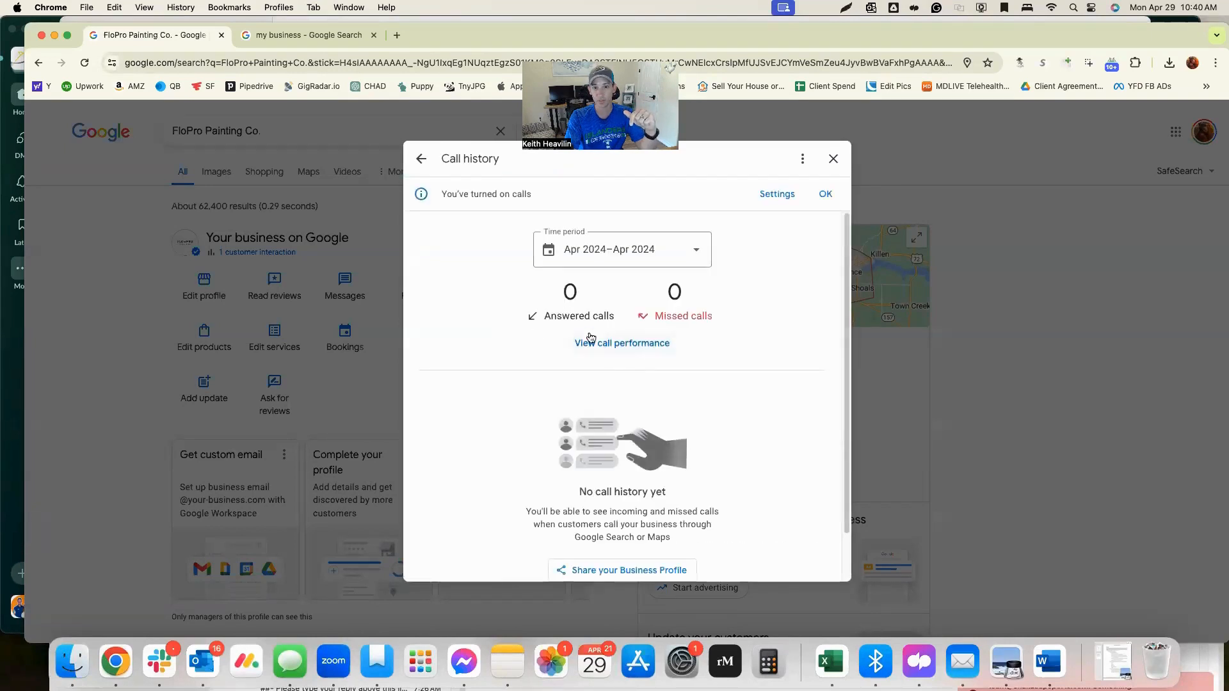
pyautogui.click(825, 196)
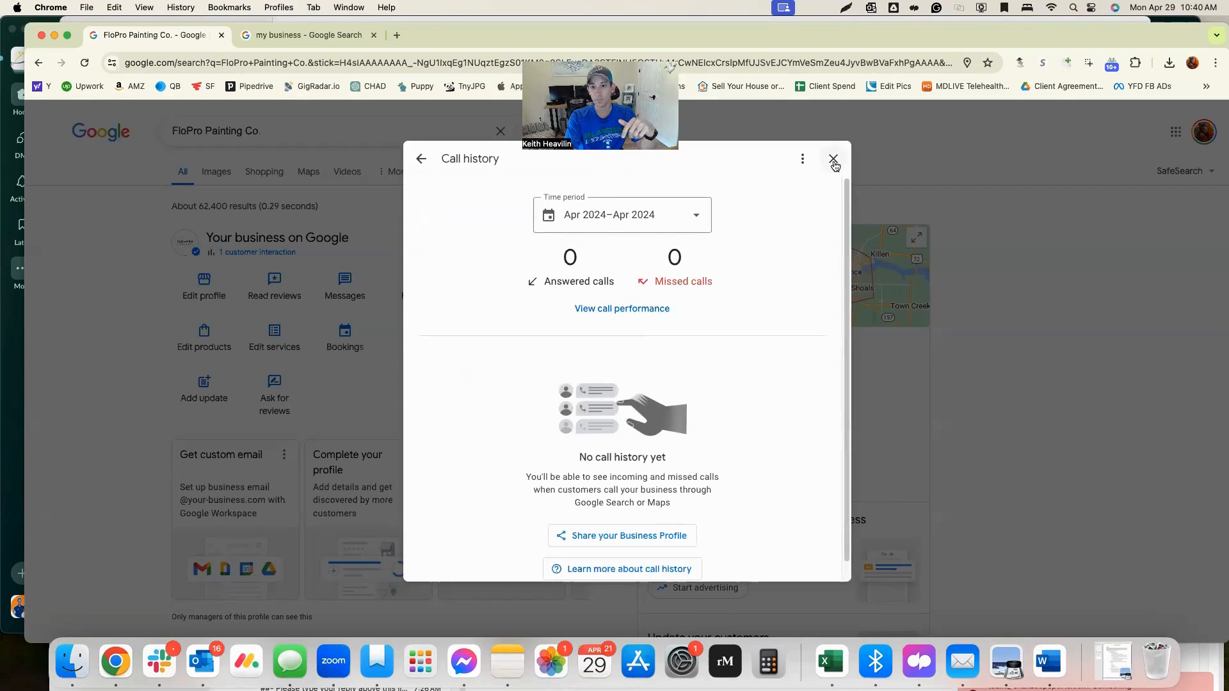
pyautogui.click(703, 214)
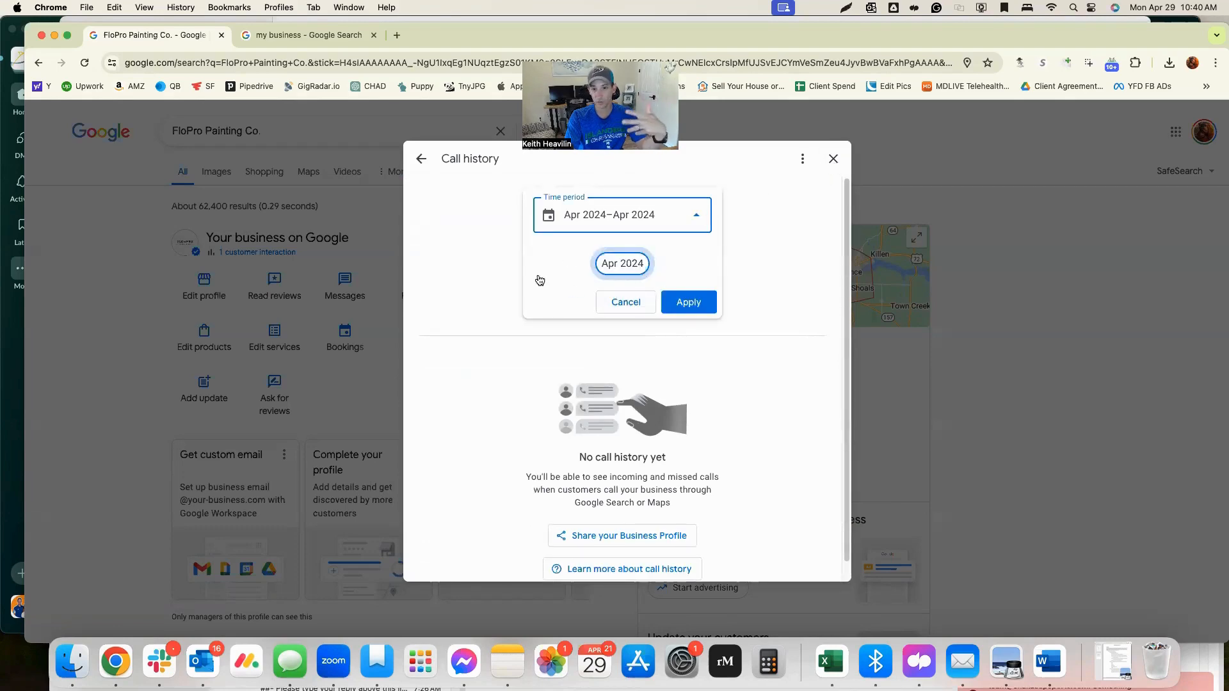
pyautogui.click(622, 263)
pyautogui.click(833, 158)
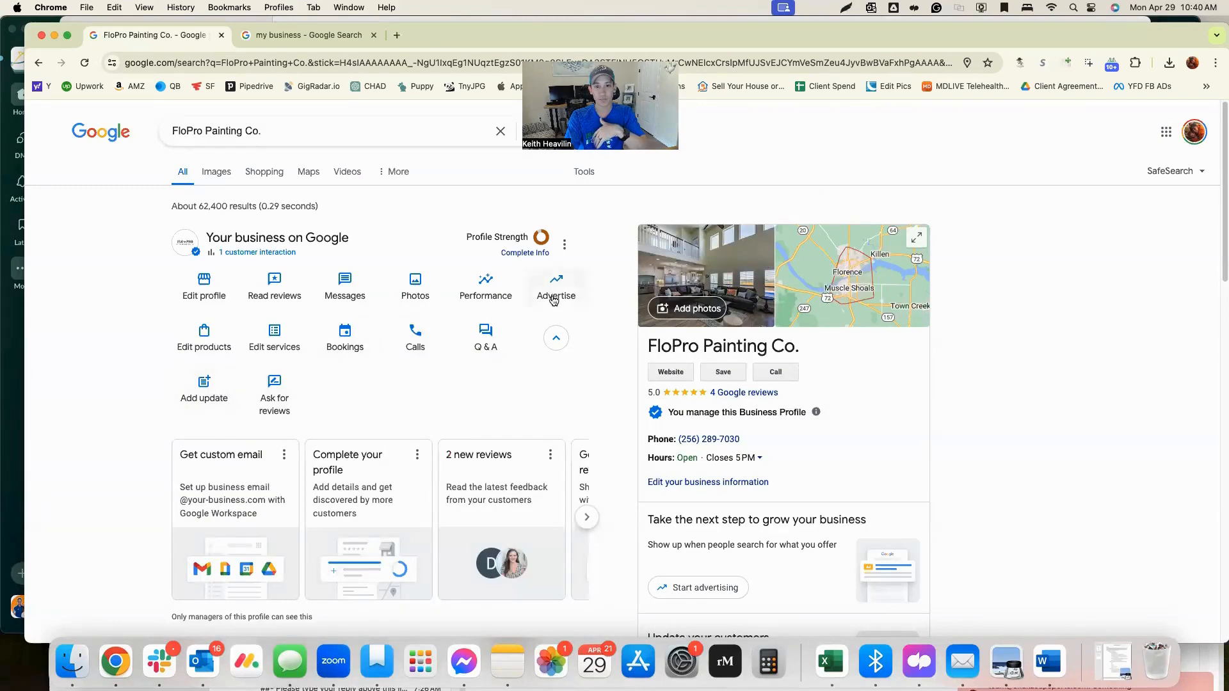
# - View the profile's performance overview and its website clicks for Nov 2023–Apr 2024
pyautogui.click(498, 285)
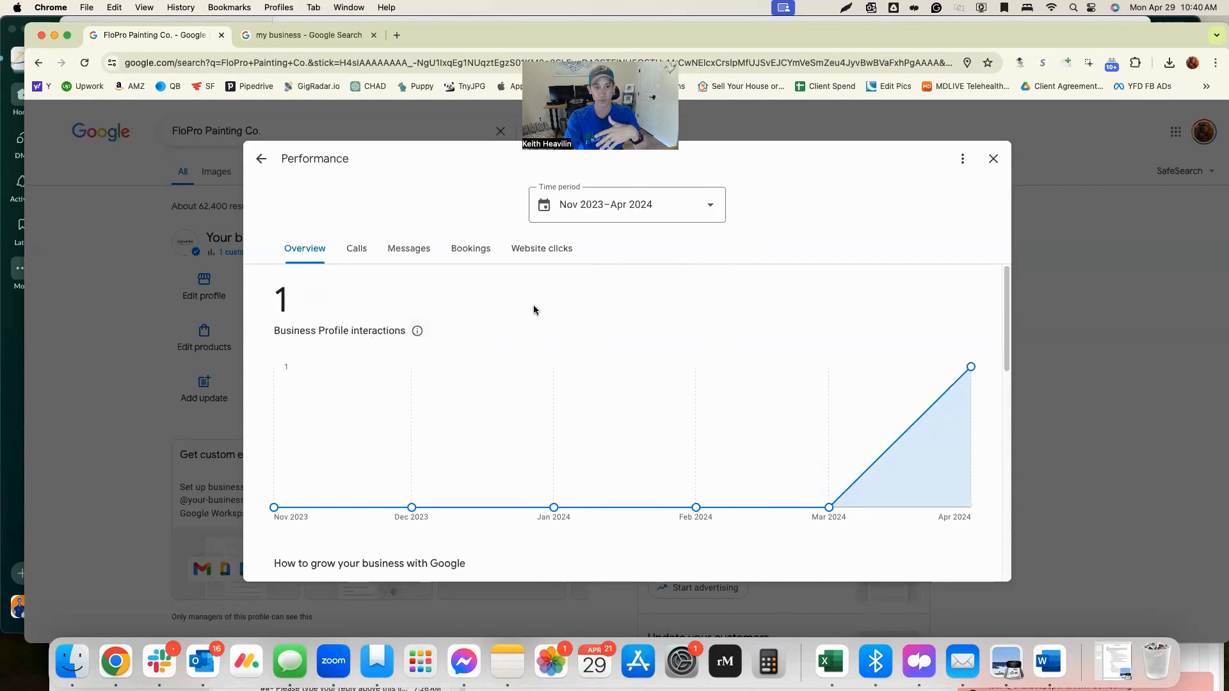
pyautogui.click(548, 251)
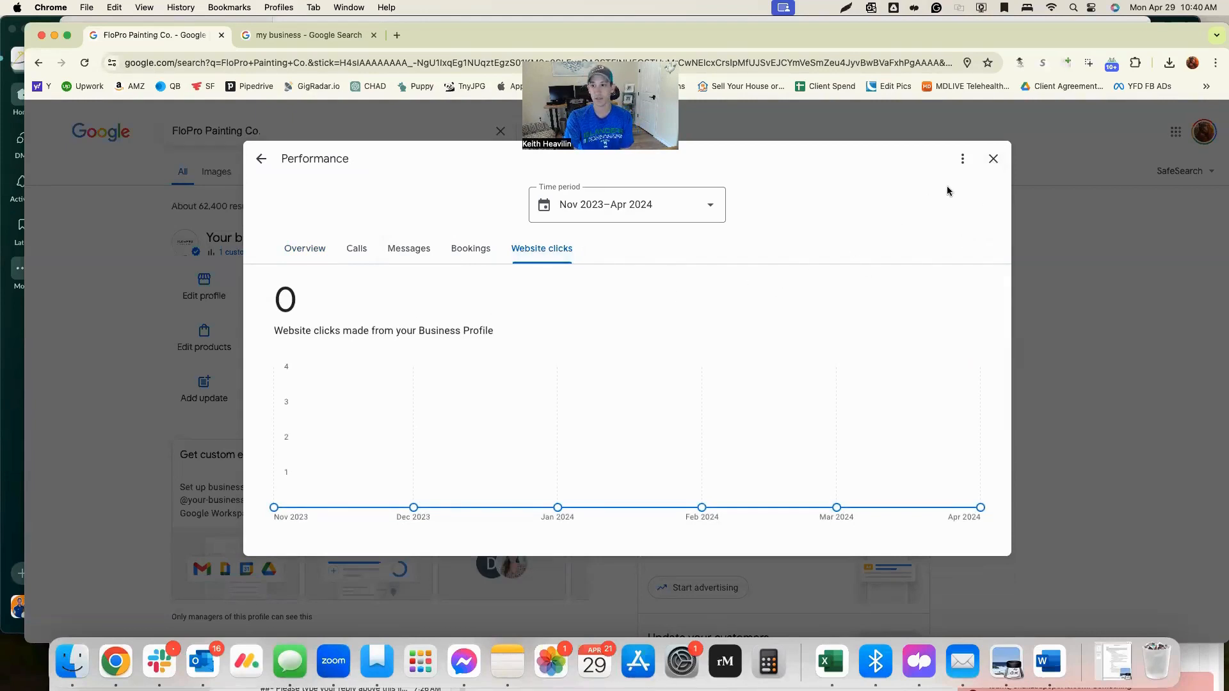
pyautogui.click(993, 159)
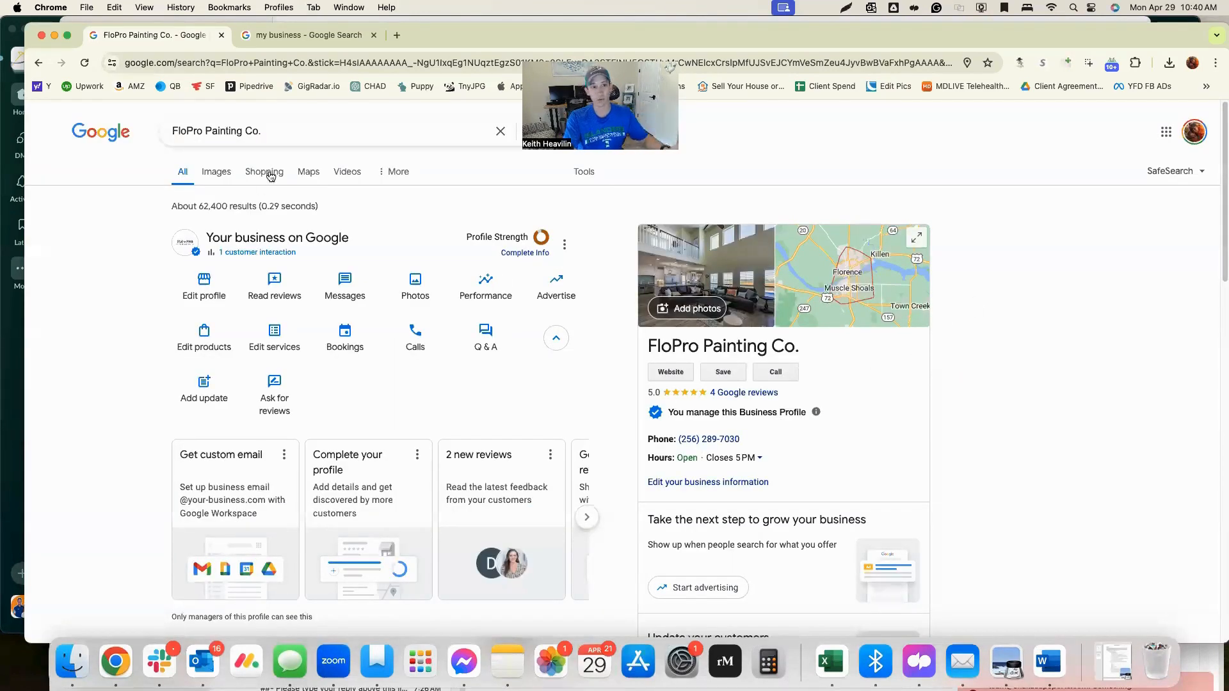
pyautogui.click(270, 130)
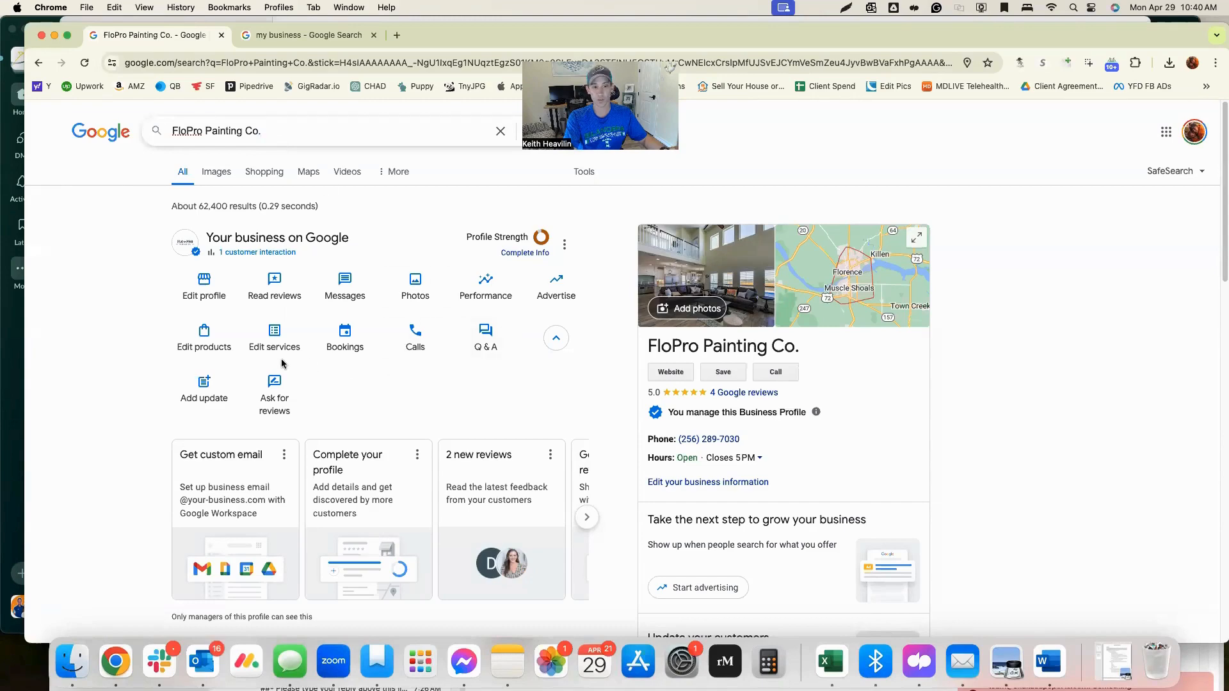
# - Open a new update post, look at the available button options, and close it without posting
pyautogui.click(209, 387)
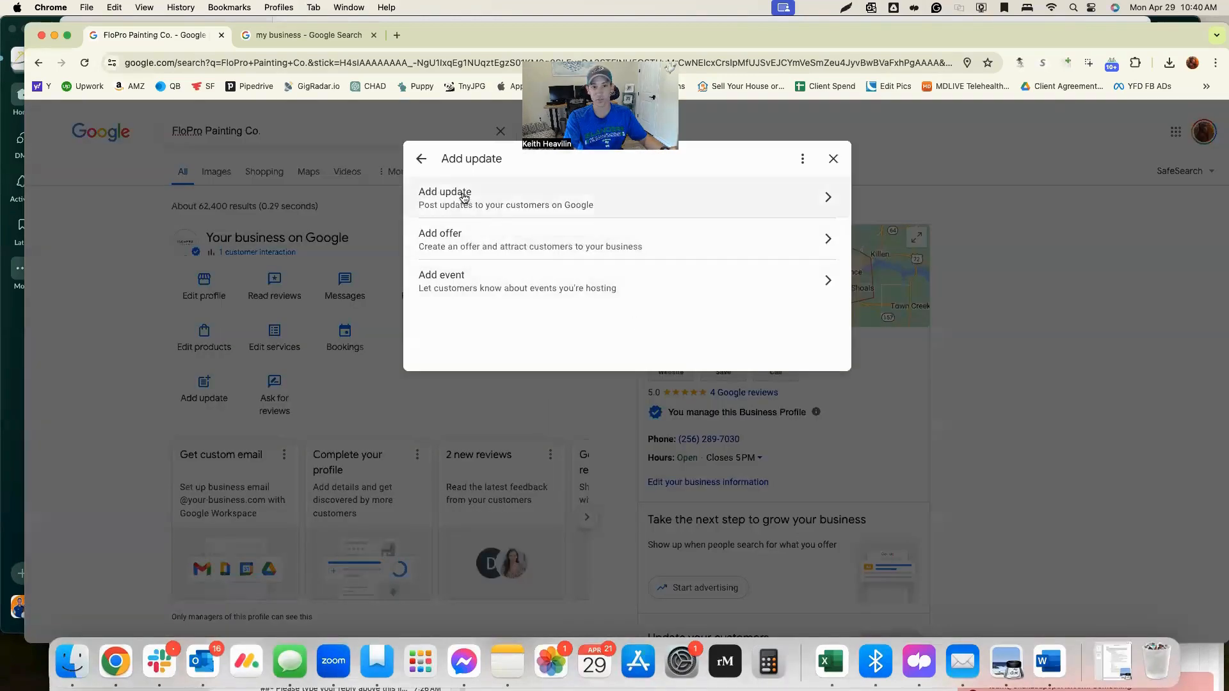
pyautogui.click(510, 201)
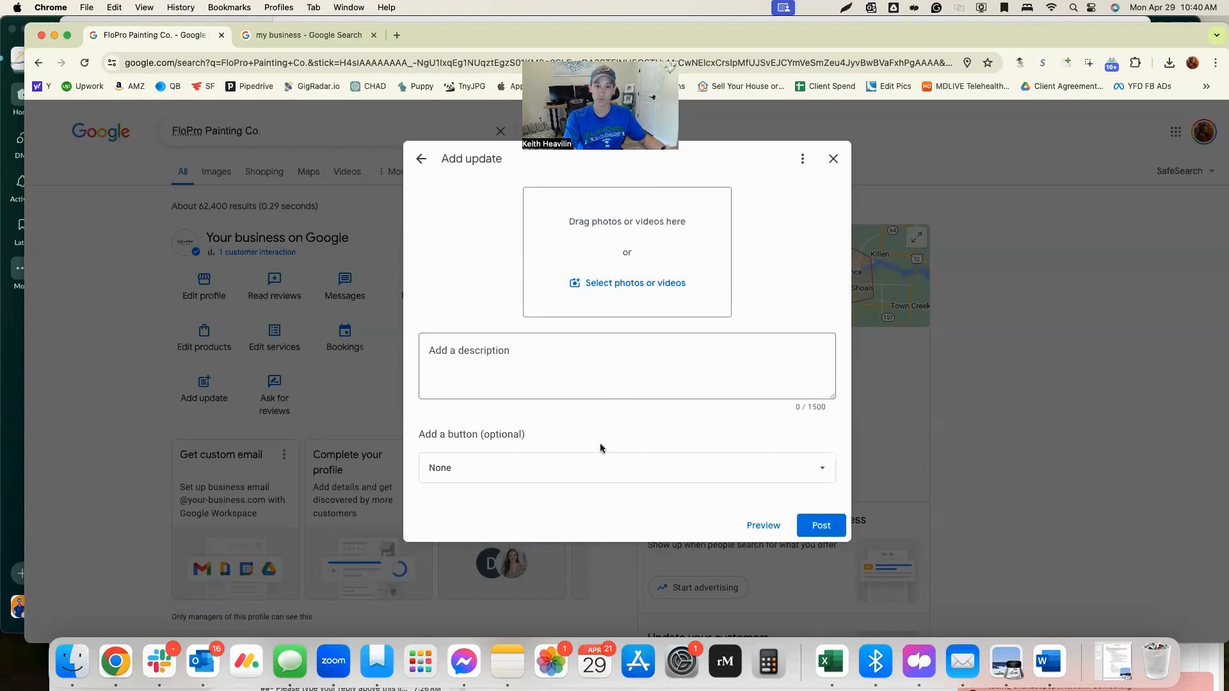
pyautogui.click(579, 467)
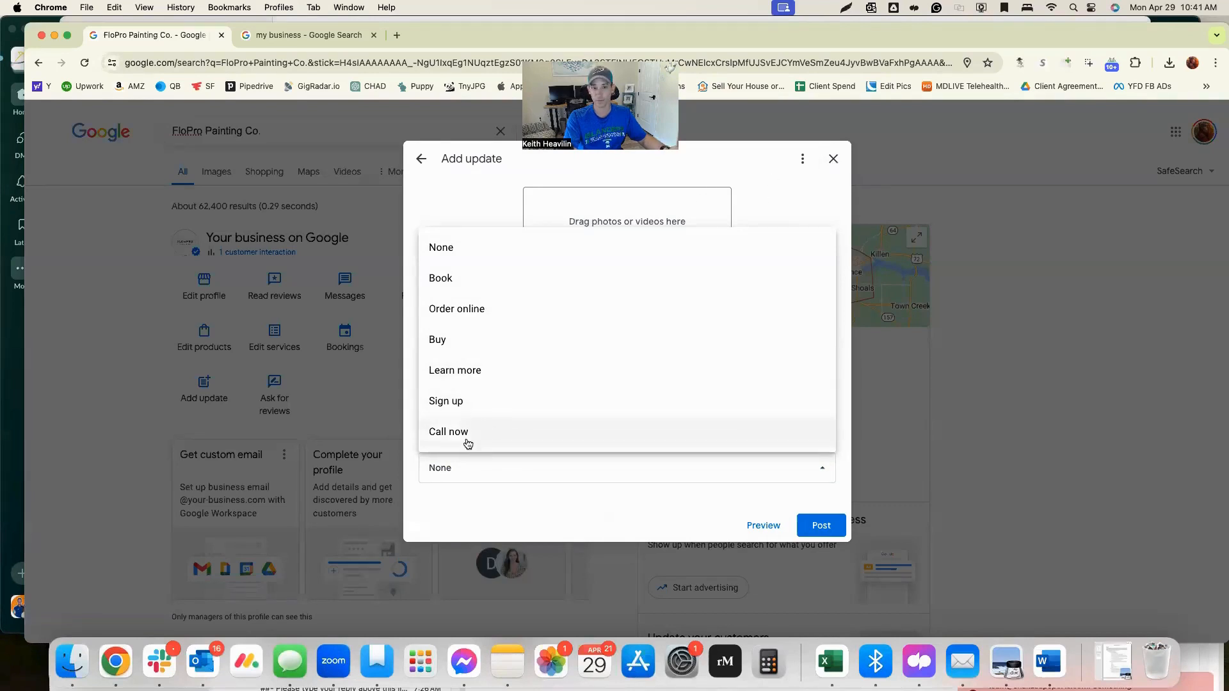
pyautogui.click(833, 160)
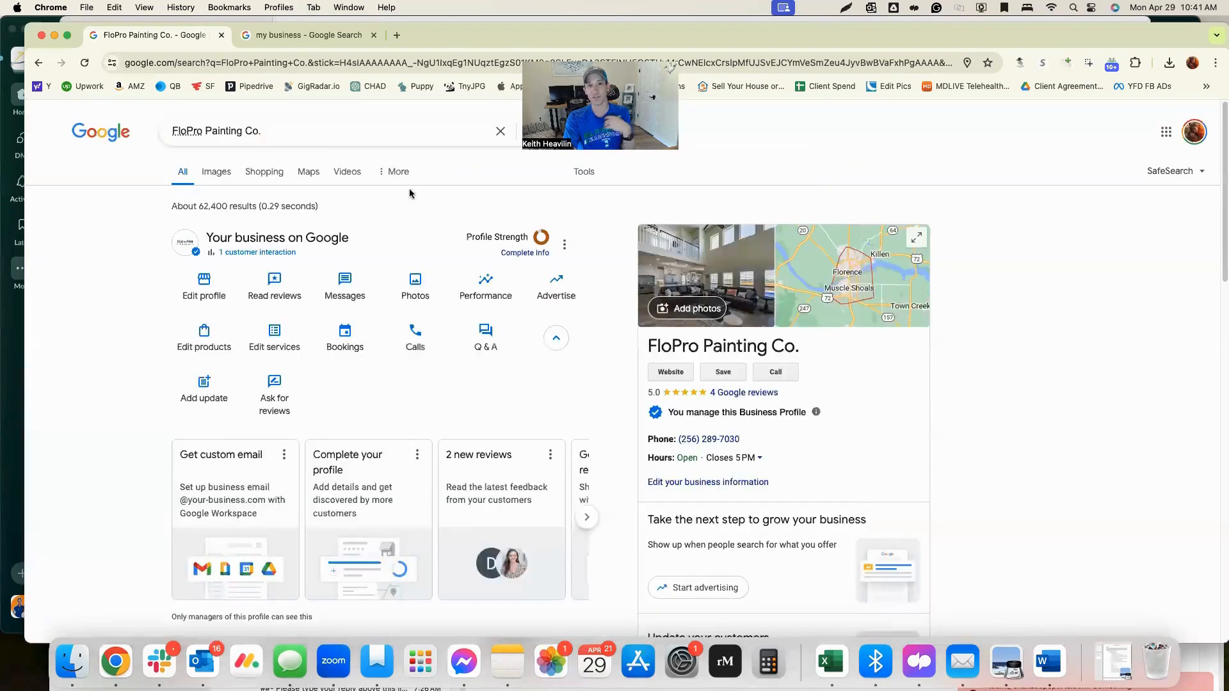
# - Search Google for "handyman near me" and examine the sponsored and local business listings
pyautogui.tripleClick(307, 134)
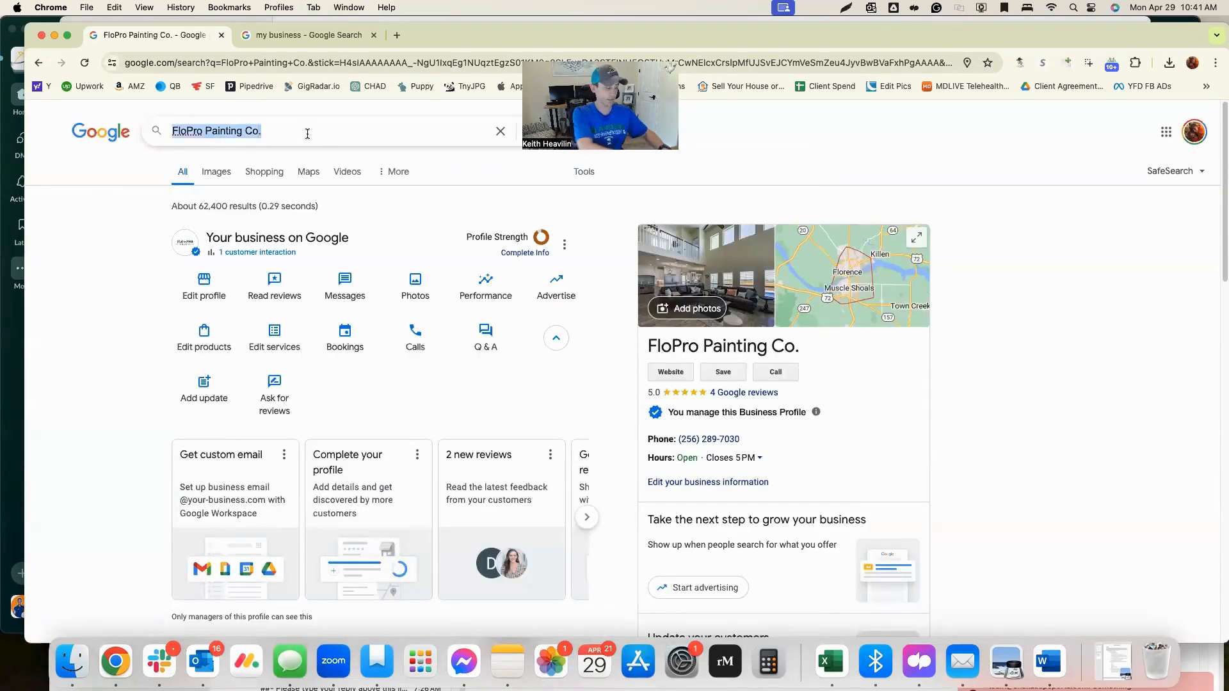
pyautogui.write('handy')
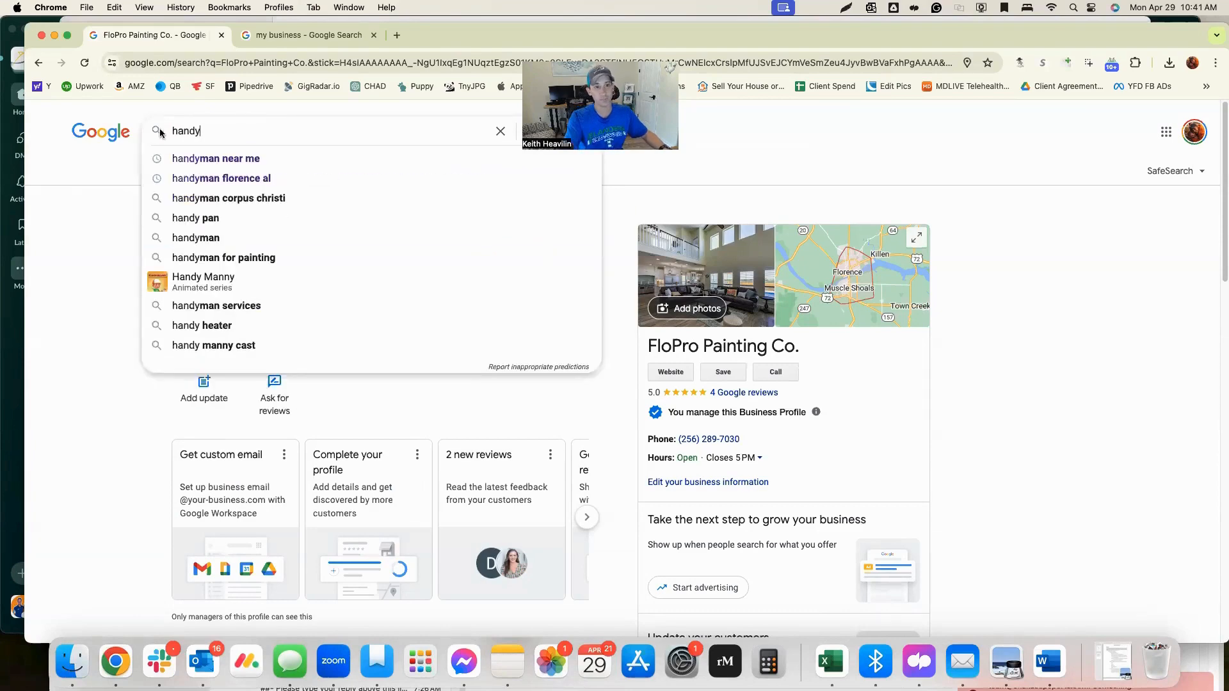
pyautogui.click(232, 159)
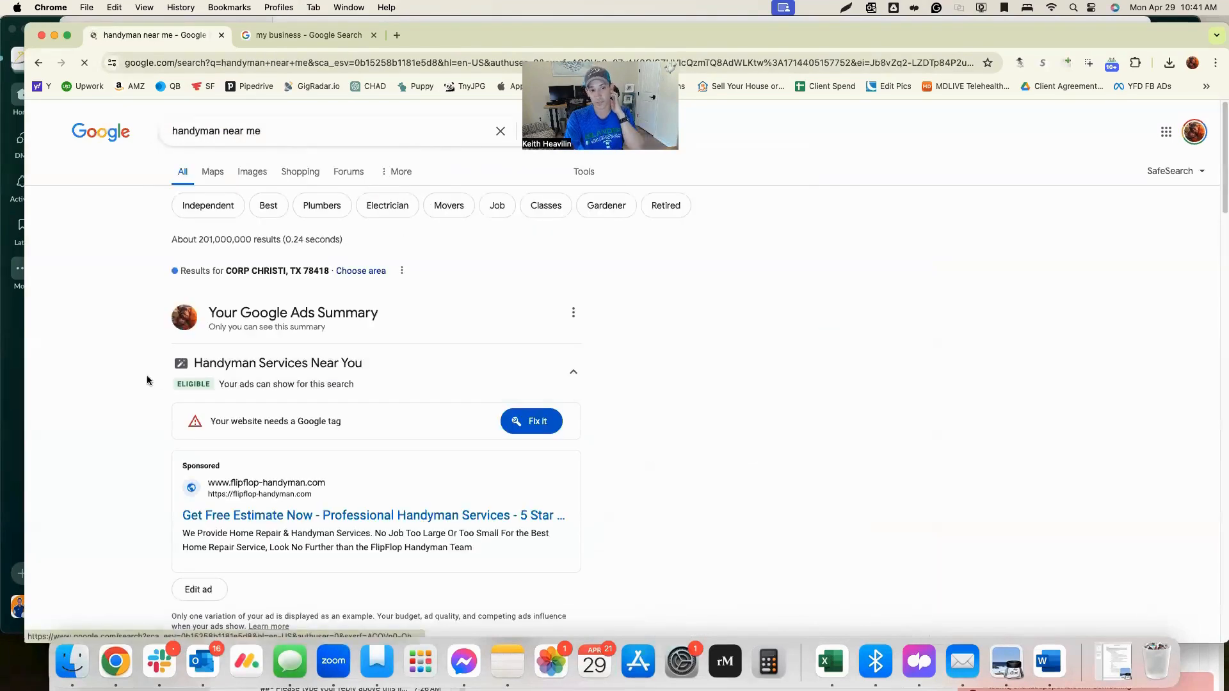
pyautogui.scroll(-5, 146, 379)
pyautogui.scroll(-5, 143, 373)
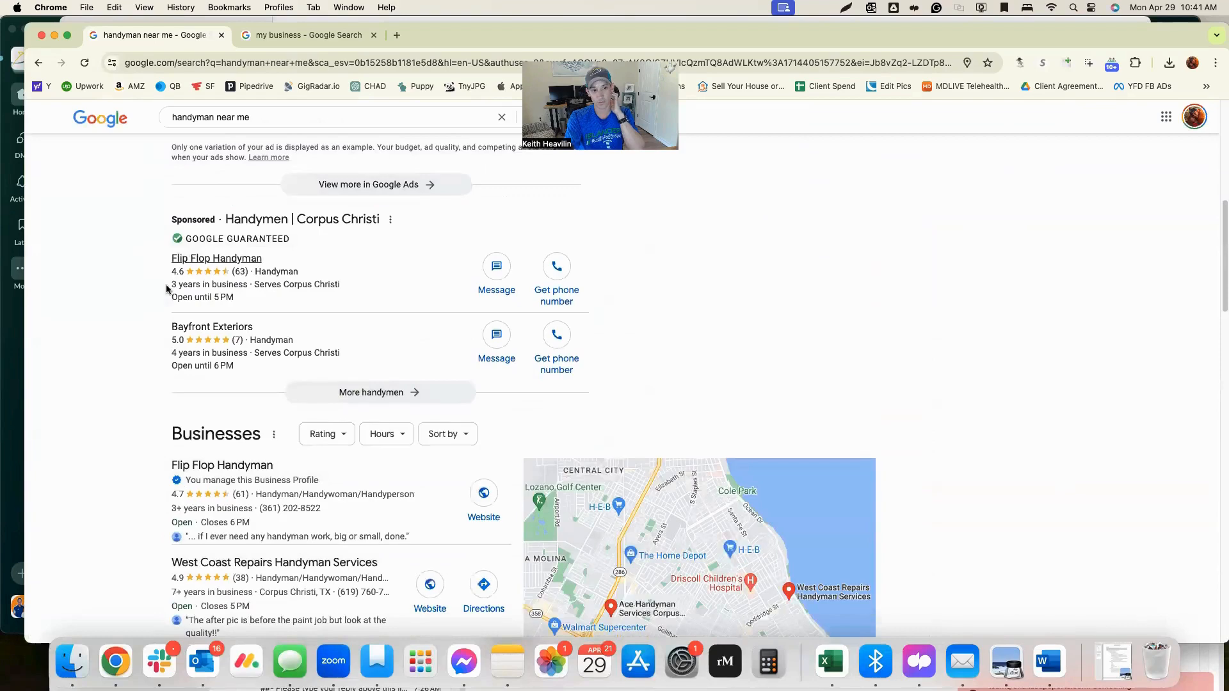
pyautogui.scroll(-3, 110, 300)
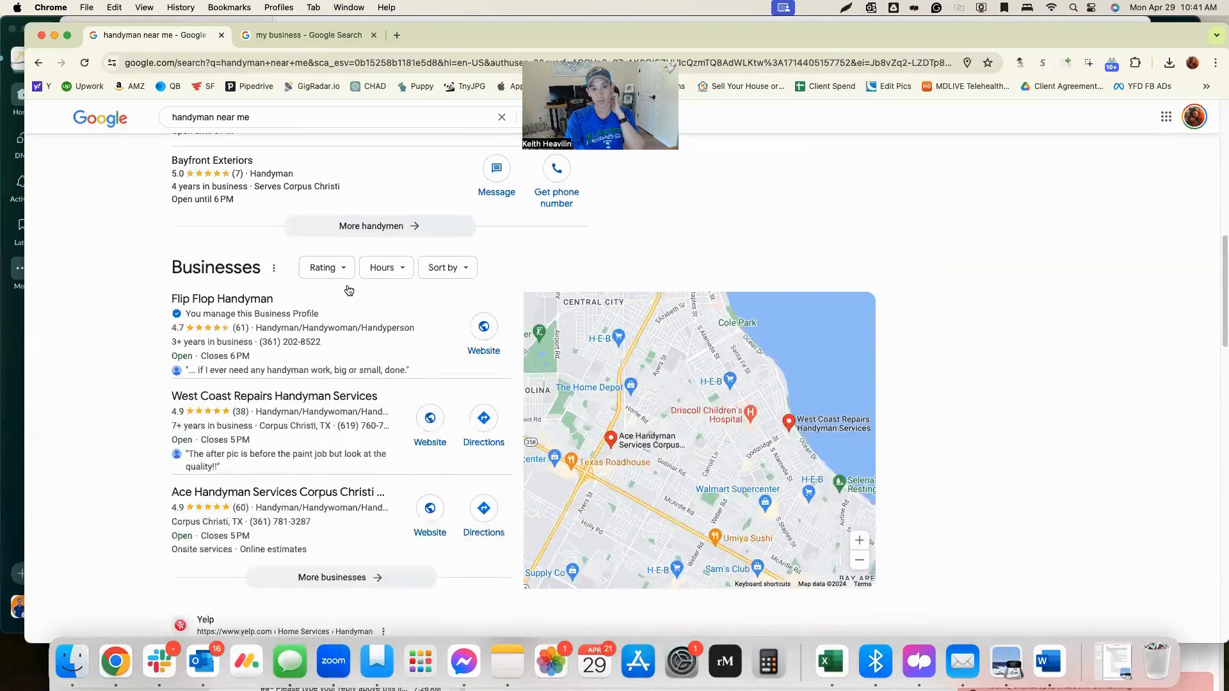
pyautogui.hscroll(1, 494, 298)
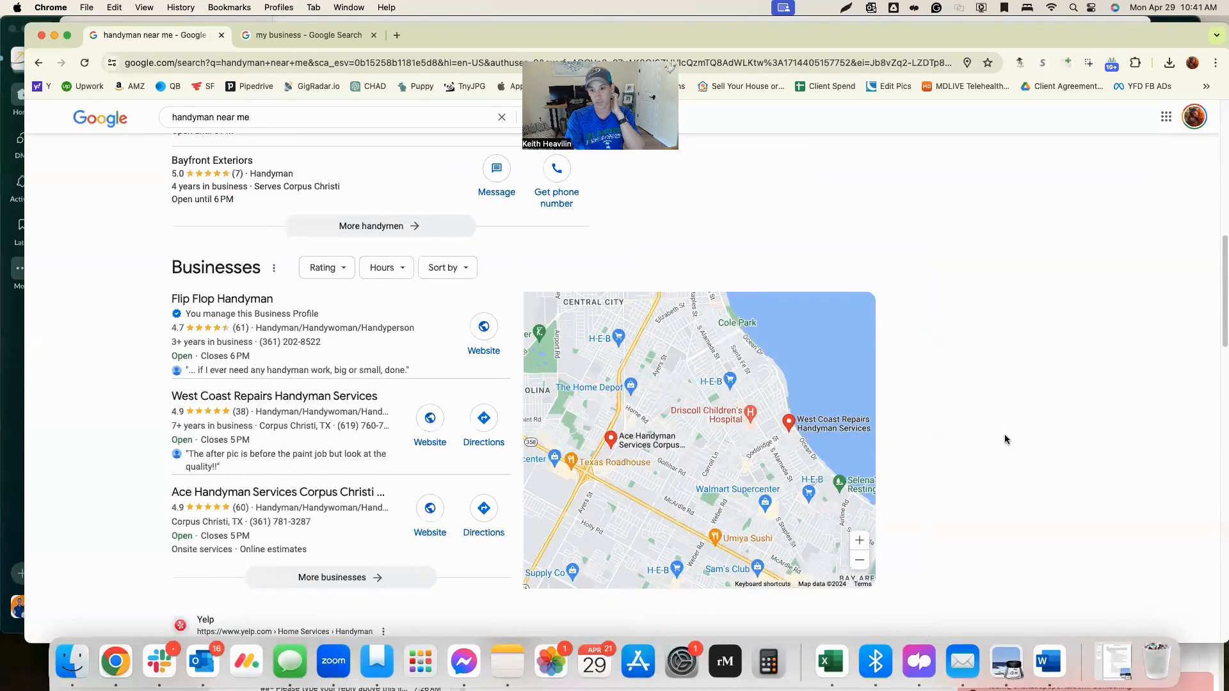